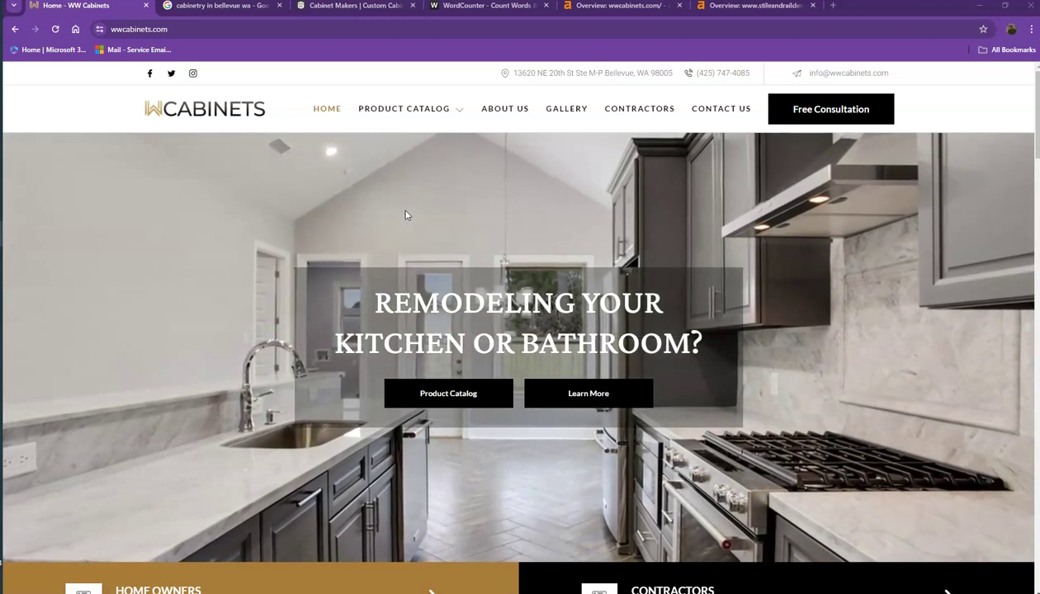
Skim the WW Cabinets homepage and the competing Stile & Rail homepage for a first comparison of the two sites.
{"action": "scroll", "coordinate": [396, 211], "scroll_direction": "down", "scroll_amount": 2}
{"action": "scroll", "coordinate": [357, 204], "scroll_direction": "down", "scroll_amount": 3}
{"action": "scroll", "coordinate": [308, 234], "scroll_direction": "up", "scroll_amount": 5}
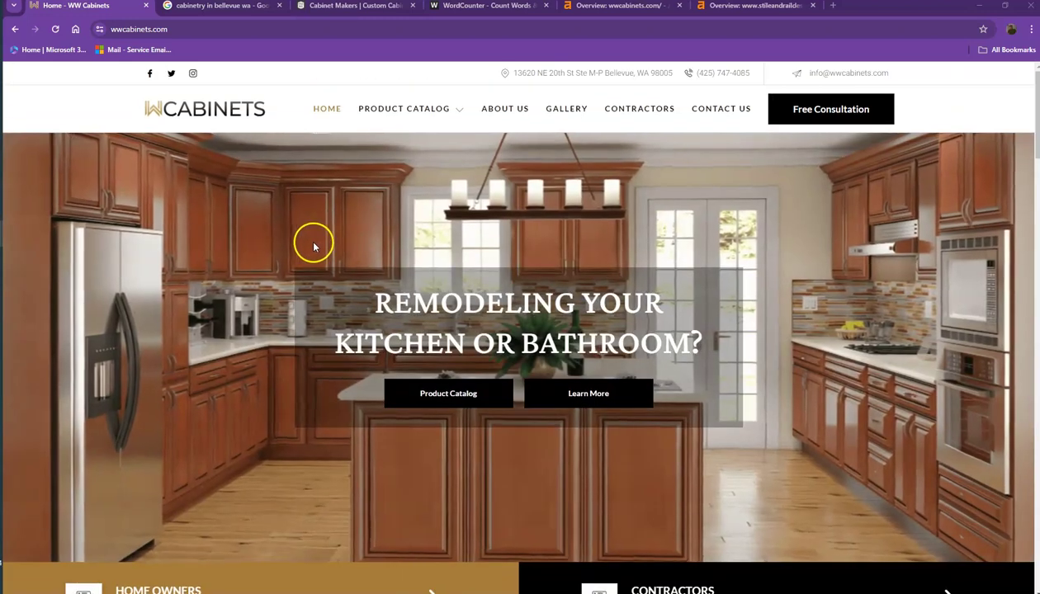
{"action": "left_click", "coordinate": [355, 7]}
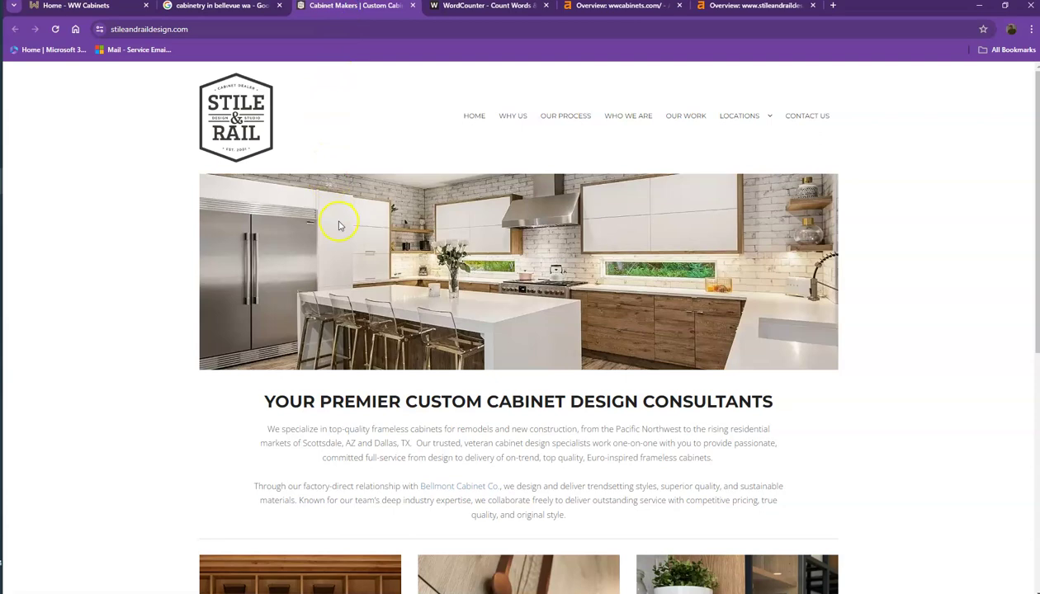
{"action": "scroll", "coordinate": [339, 225], "scroll_direction": "down", "scroll_amount": 3}
{"action": "scroll", "coordinate": [335, 236], "scroll_direction": "up", "scroll_amount": 2}
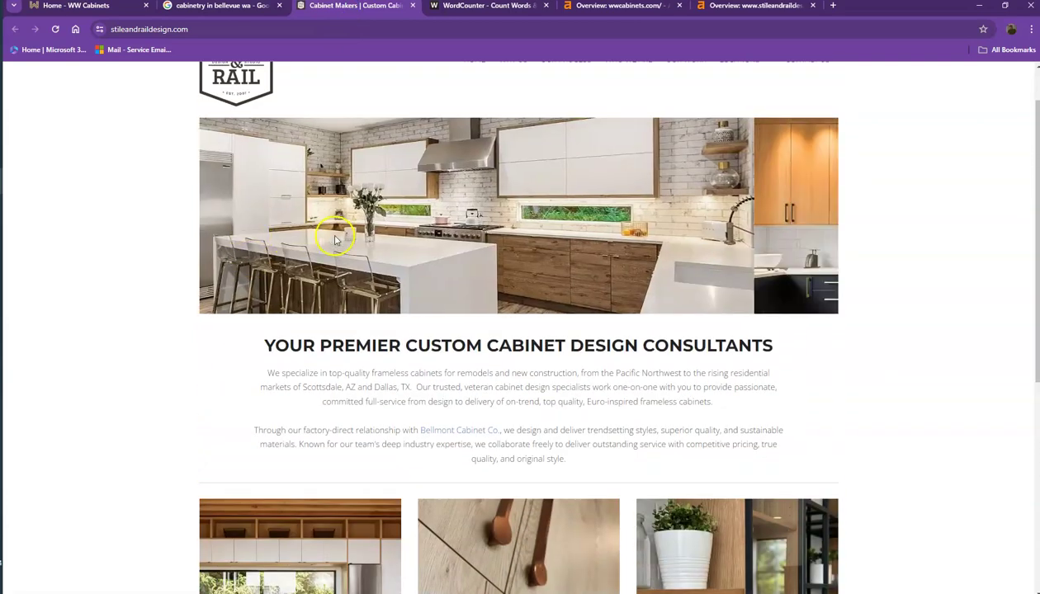
{"action": "scroll", "coordinate": [335, 240], "scroll_direction": "down", "scroll_amount": 2}
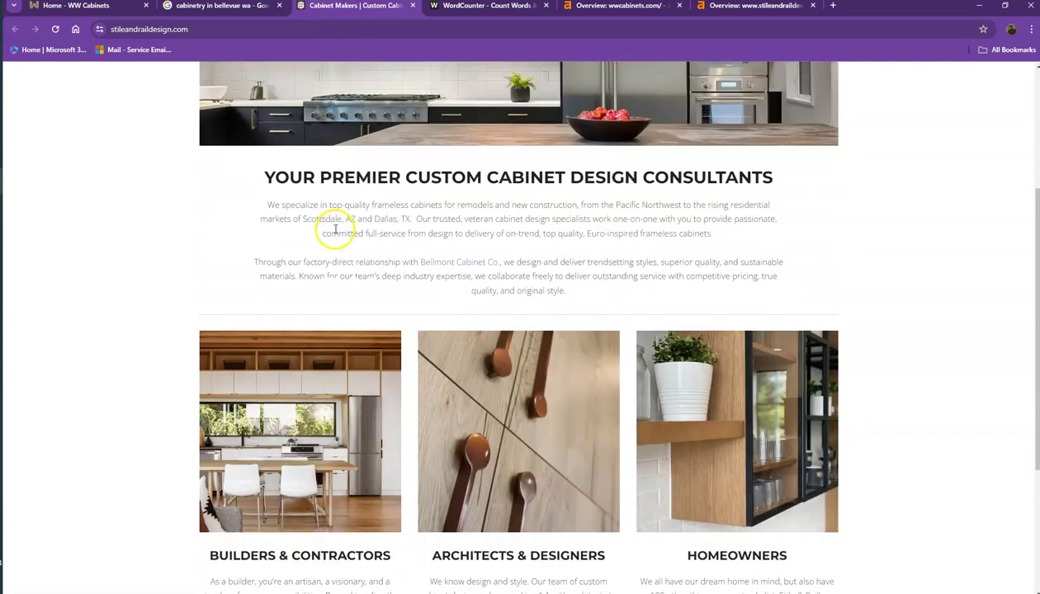
{"action": "scroll", "coordinate": [335, 231], "scroll_direction": "up", "scroll_amount": 3}
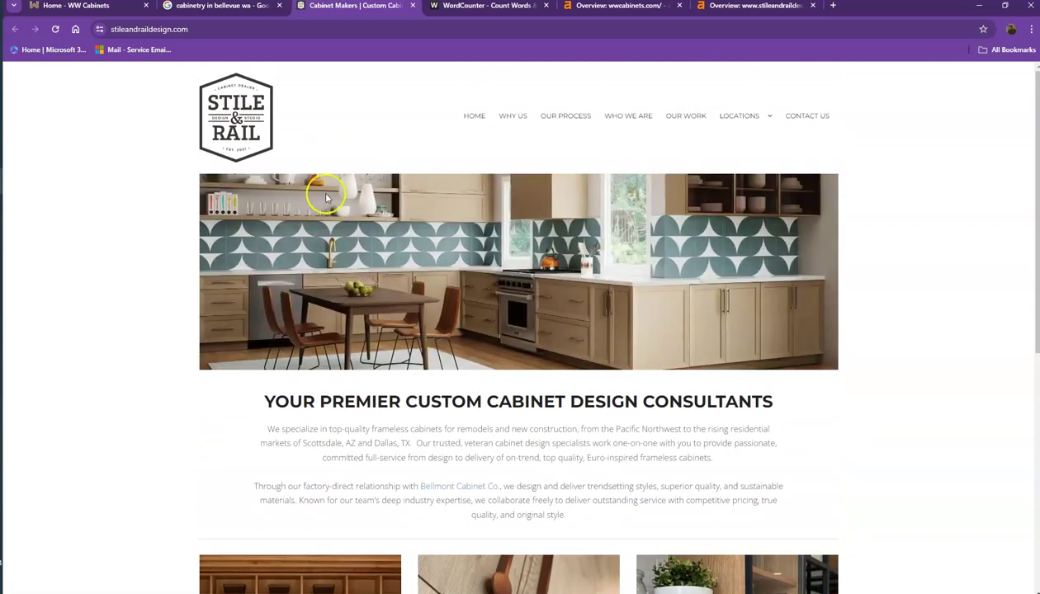
Review the full WW Cabinets homepage from the hero banner through services, service area and reviews to the footer.
{"action": "left_click", "coordinate": [95, 7]}
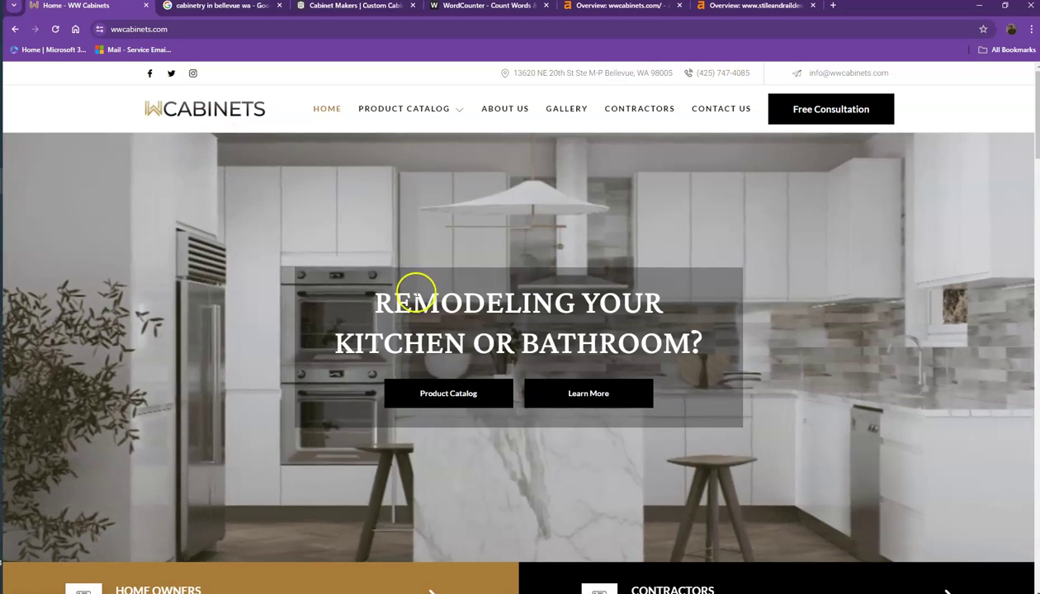
{"action": "scroll", "coordinate": [304, 279], "scroll_direction": "down", "scroll_amount": 3}
{"action": "scroll", "coordinate": [305, 279], "scroll_direction": "down", "scroll_amount": 3}
{"action": "scroll", "coordinate": [313, 267], "scroll_direction": "down", "scroll_amount": 5}
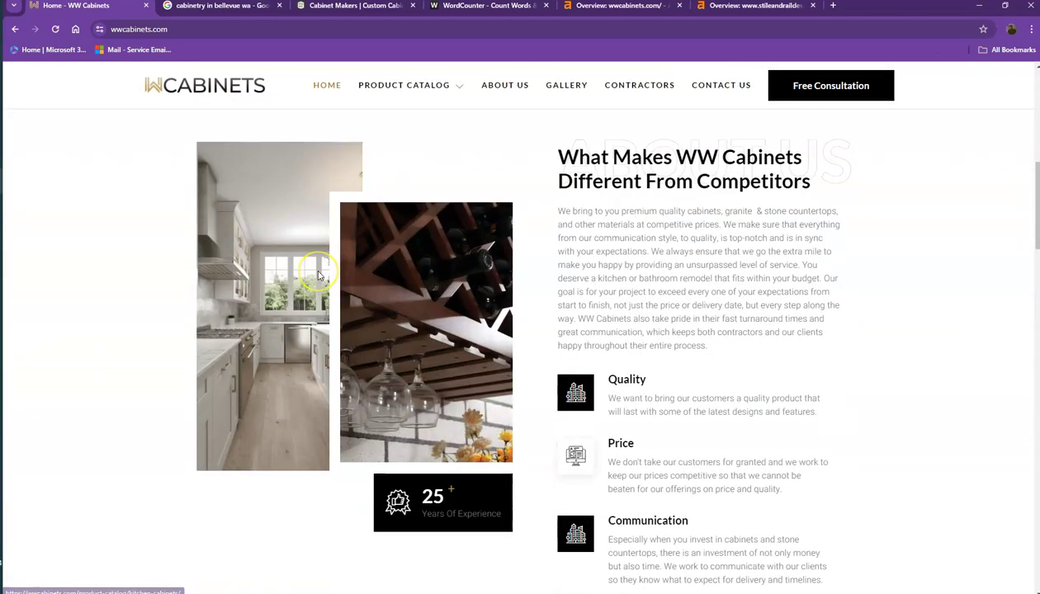
{"action": "scroll", "coordinate": [318, 275], "scroll_direction": "down", "scroll_amount": 6}
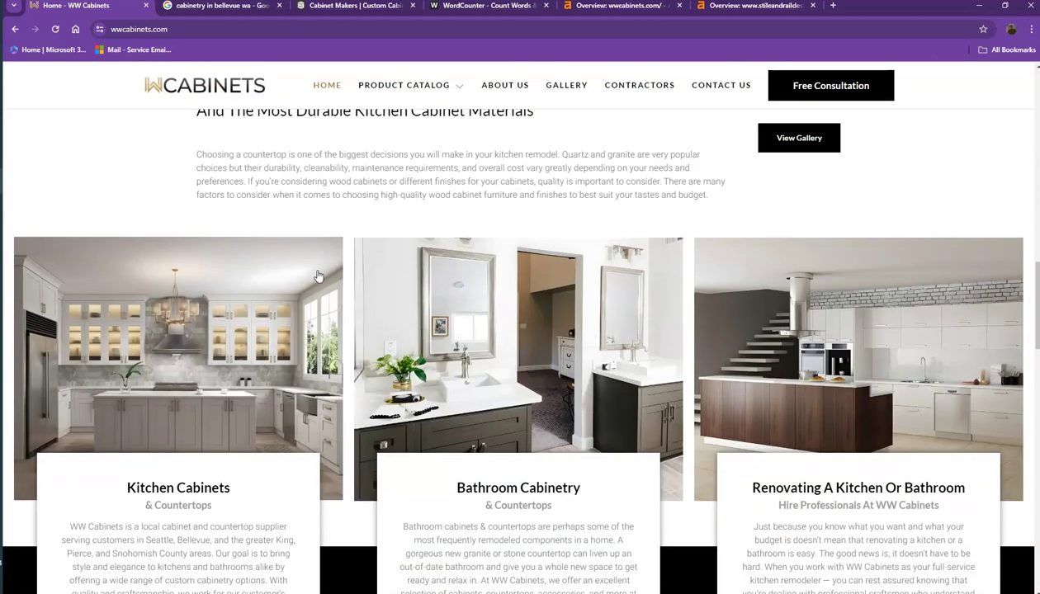
{"action": "scroll", "coordinate": [317, 274], "scroll_direction": "down", "scroll_amount": 2}
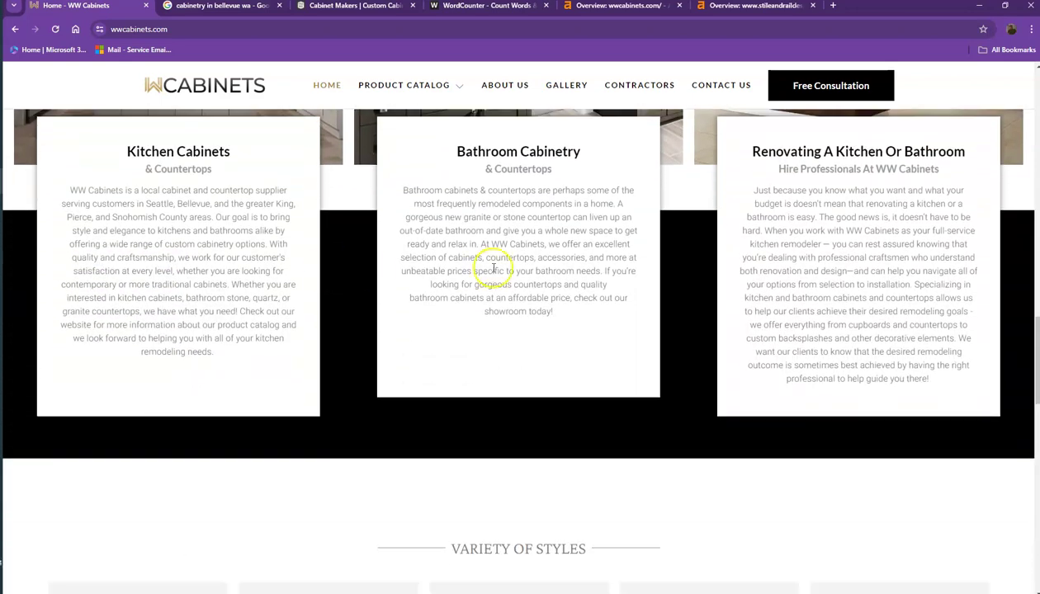
{"action": "scroll", "coordinate": [580, 275], "scroll_direction": "down", "scroll_amount": 7}
{"action": "scroll", "coordinate": [569, 270], "scroll_direction": "down", "scroll_amount": 2}
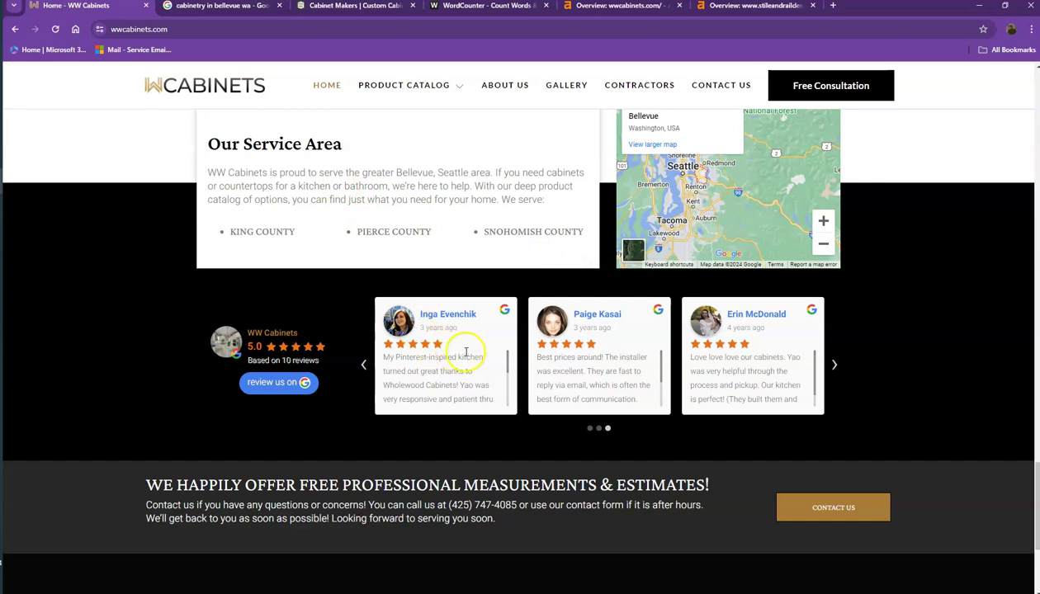
{"action": "scroll", "coordinate": [665, 360], "scroll_direction": "down", "scroll_amount": 3}
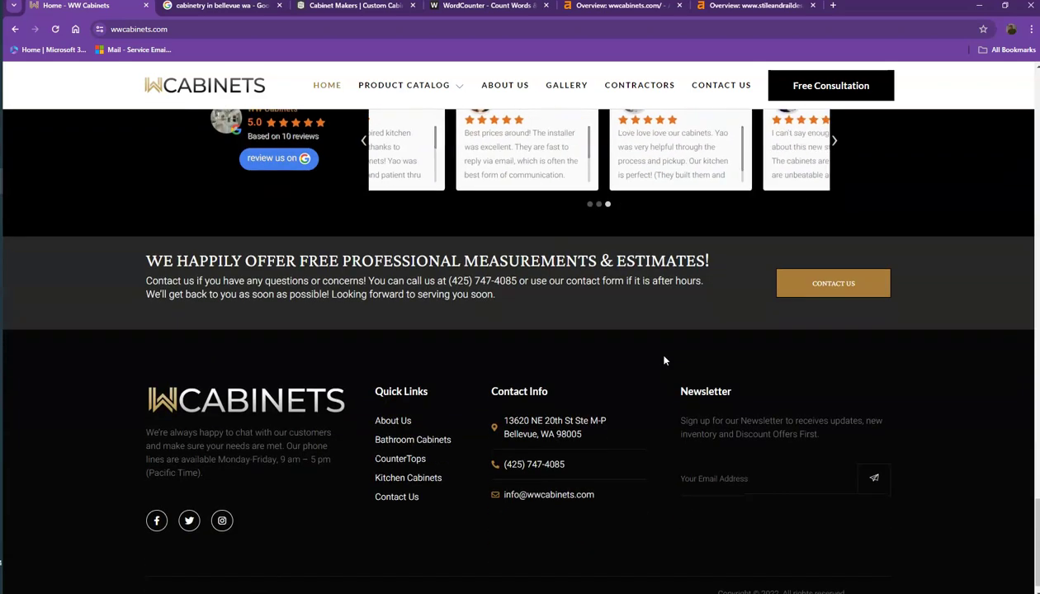
{"action": "scroll", "coordinate": [355, 306], "scroll_direction": "up", "scroll_amount": 8}
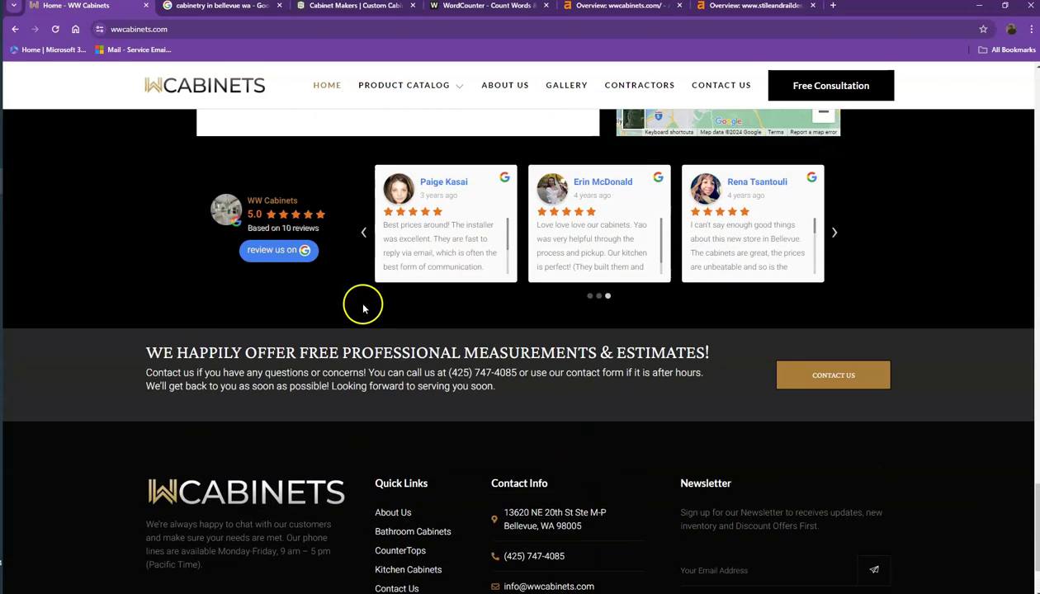
{"action": "scroll", "coordinate": [355, 310], "scroll_direction": "up", "scroll_amount": 15}
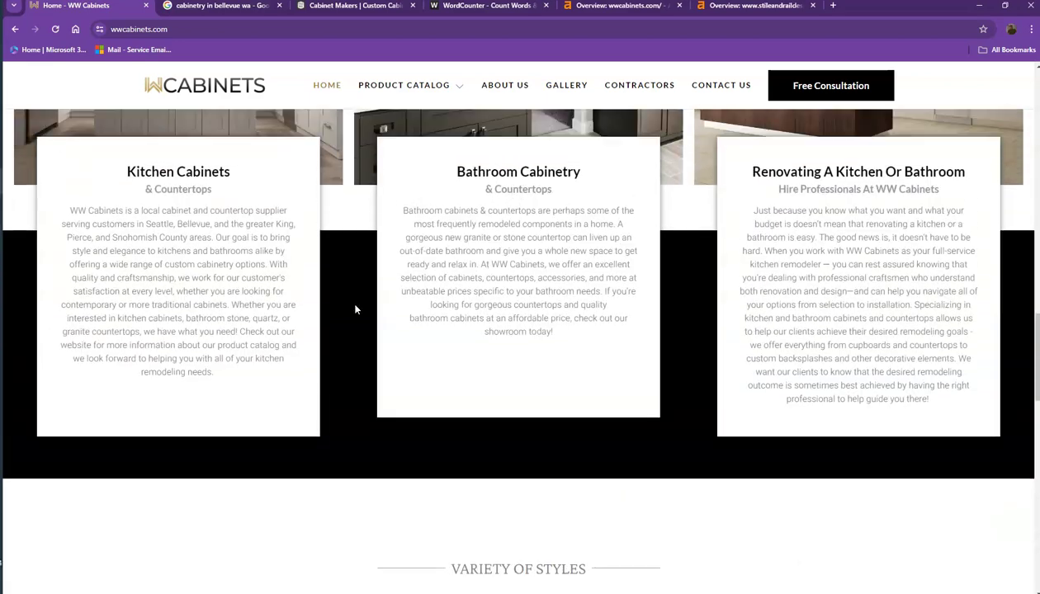
{"action": "scroll", "coordinate": [356, 309], "scroll_direction": "up", "scroll_amount": 7}
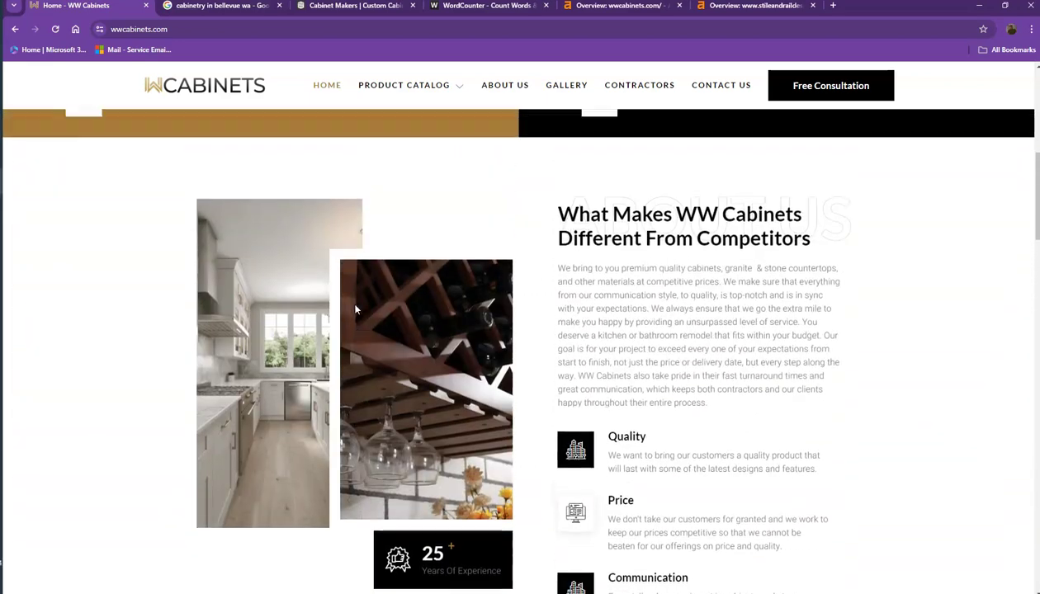
{"action": "scroll", "coordinate": [355, 308], "scroll_direction": "up", "scroll_amount": 3}
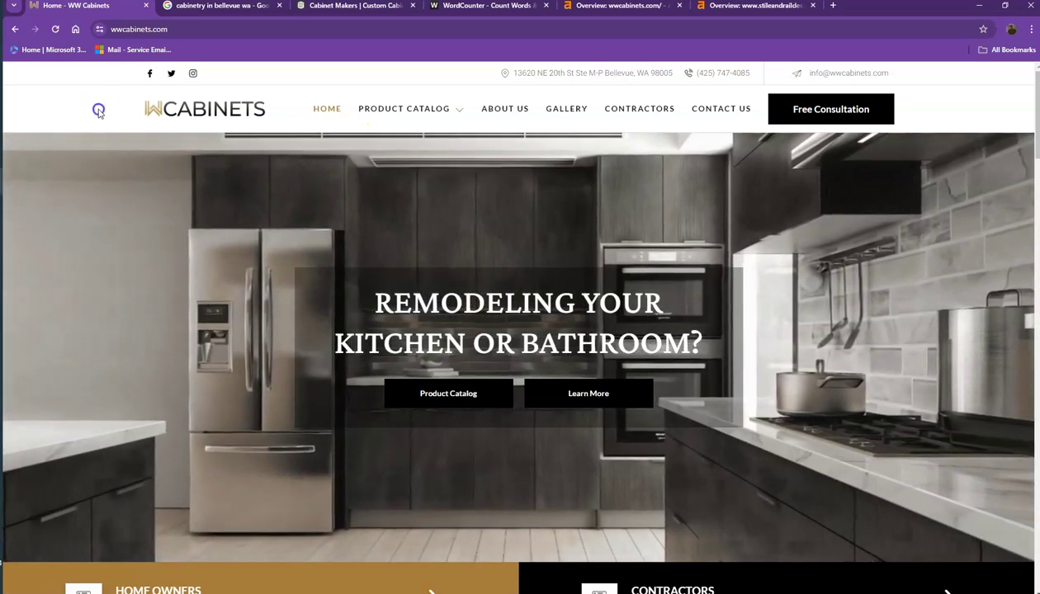
Copy all text of the WW Cabinets homepage and paste it into WordCounter to count its words.
{"action": "key", "text": "ctrl+a"}
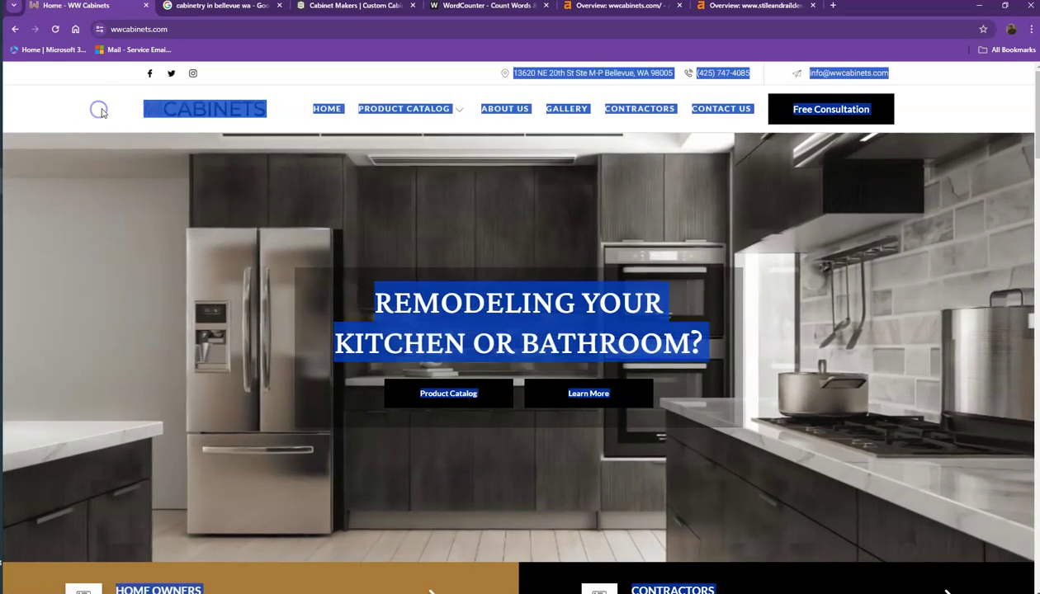
{"action": "left_click", "coordinate": [491, 7]}
{"action": "left_click", "coordinate": [380, 199]}
{"action": "key", "text": "ctrl+v"}
{"action": "scroll", "coordinate": [394, 202], "scroll_direction": "up", "scroll_amount": 15}
{"action": "scroll", "coordinate": [394, 278], "scroll_direction": "up", "scroll_amount": 15}
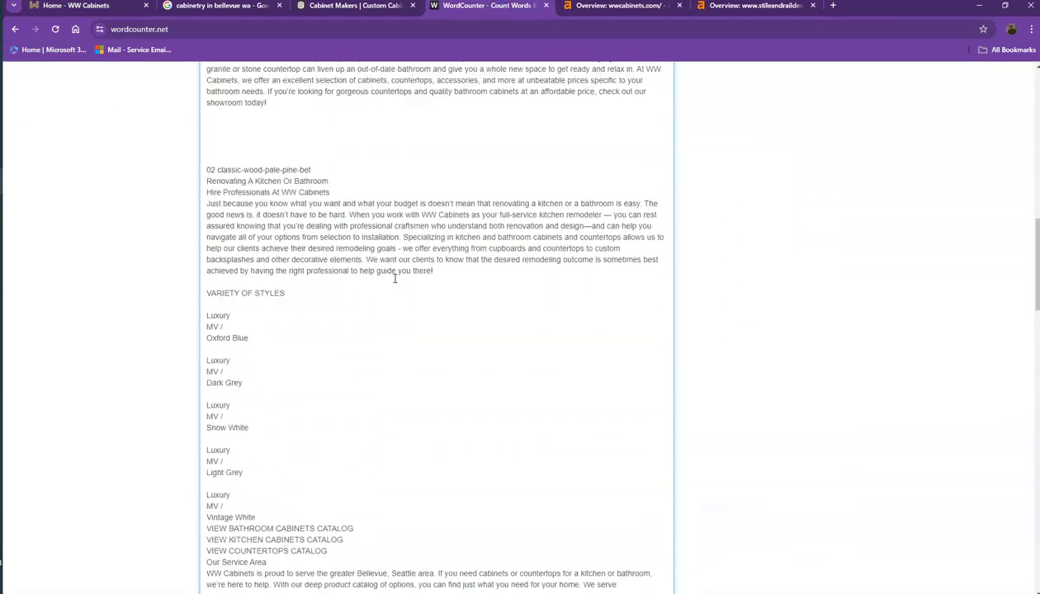
{"action": "left_click", "coordinate": [385, 269]}
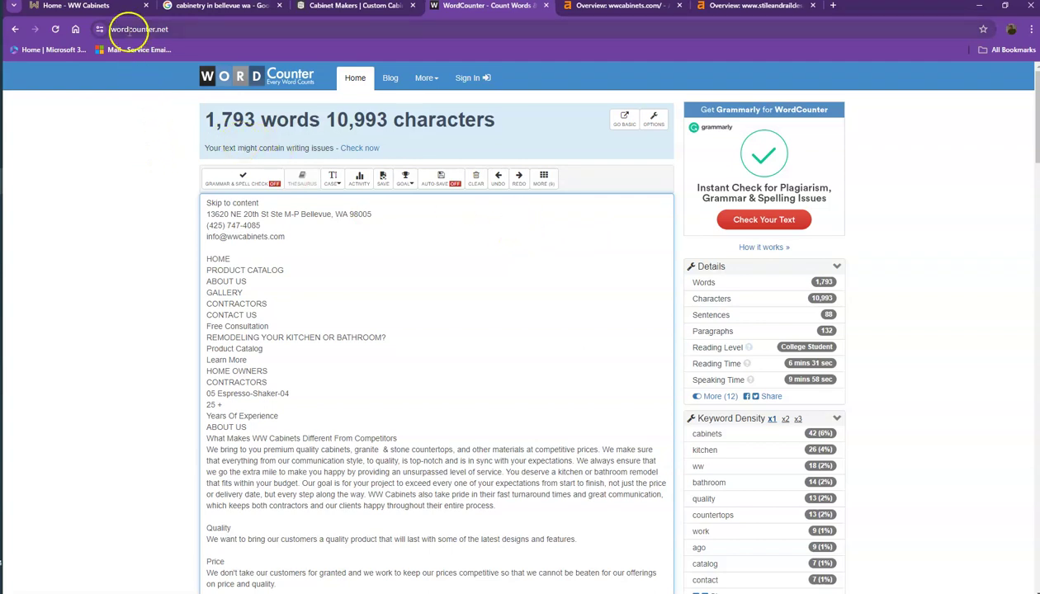
Check the WW Cabinets homepage content against the word count and keyword density details in WordCounter.
{"action": "left_click", "coordinate": [90, 10]}
{"action": "left_click", "coordinate": [149, 189]}
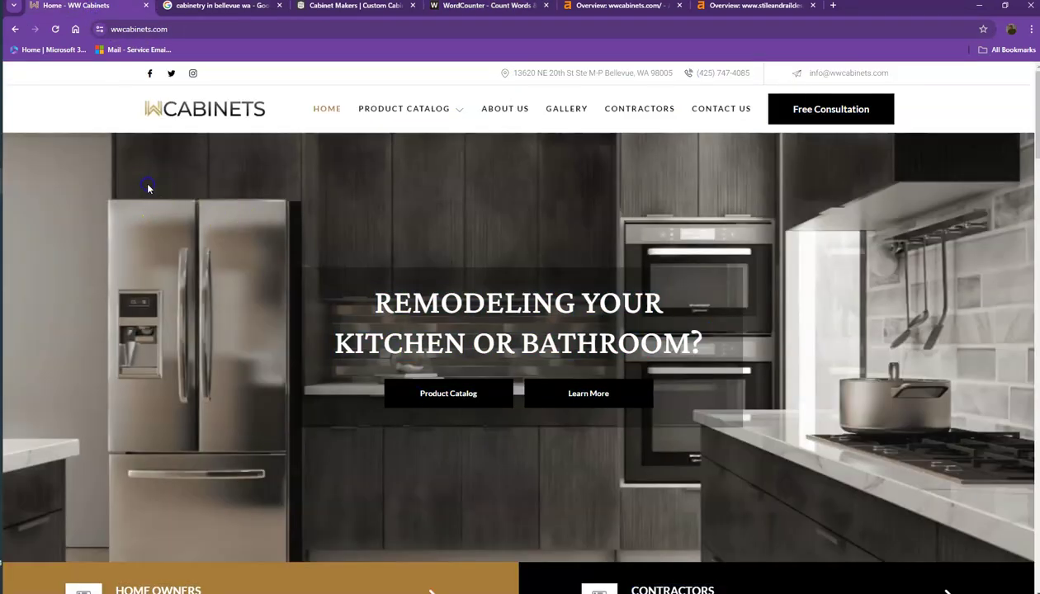
{"action": "scroll", "coordinate": [175, 201], "scroll_direction": "down", "scroll_amount": 12}
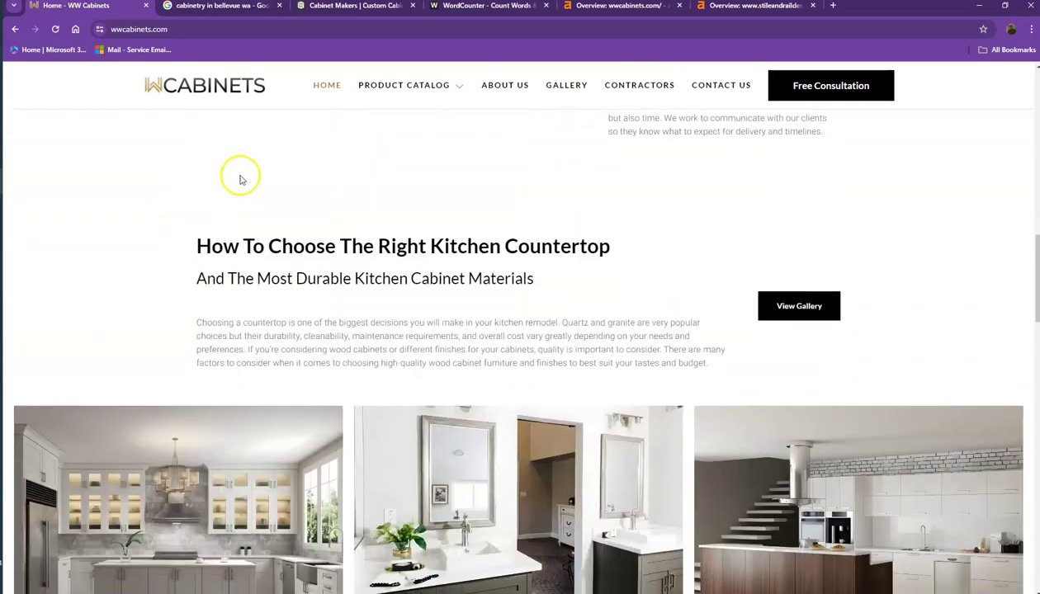
{"action": "left_click", "coordinate": [474, 7]}
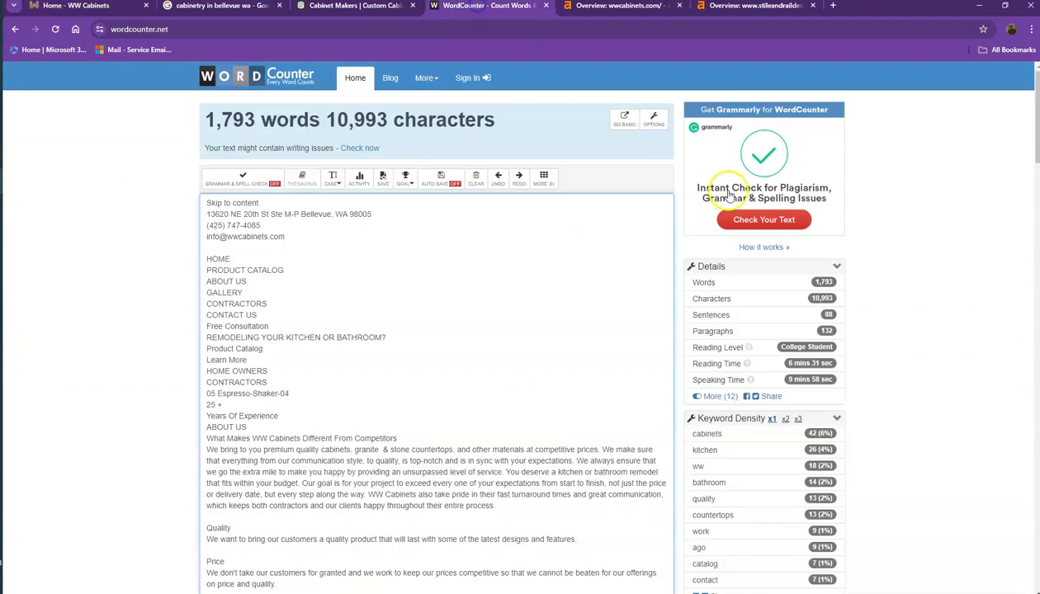
{"action": "scroll", "coordinate": [792, 202], "scroll_direction": "down", "scroll_amount": 3}
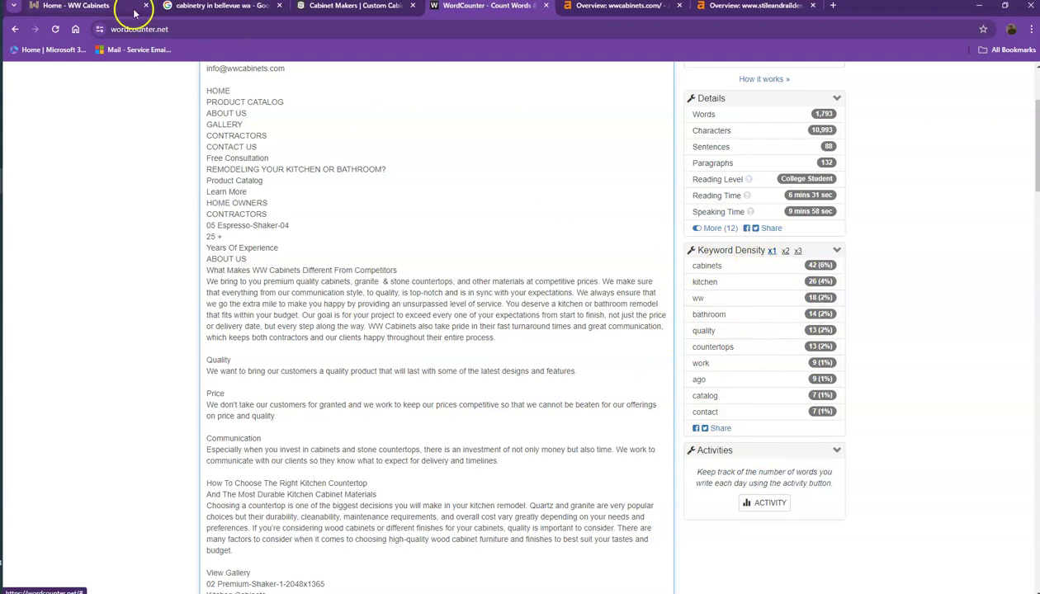
{"action": "left_click", "coordinate": [86, 8]}
{"action": "scroll", "coordinate": [286, 144], "scroll_direction": "up", "scroll_amount": 5}
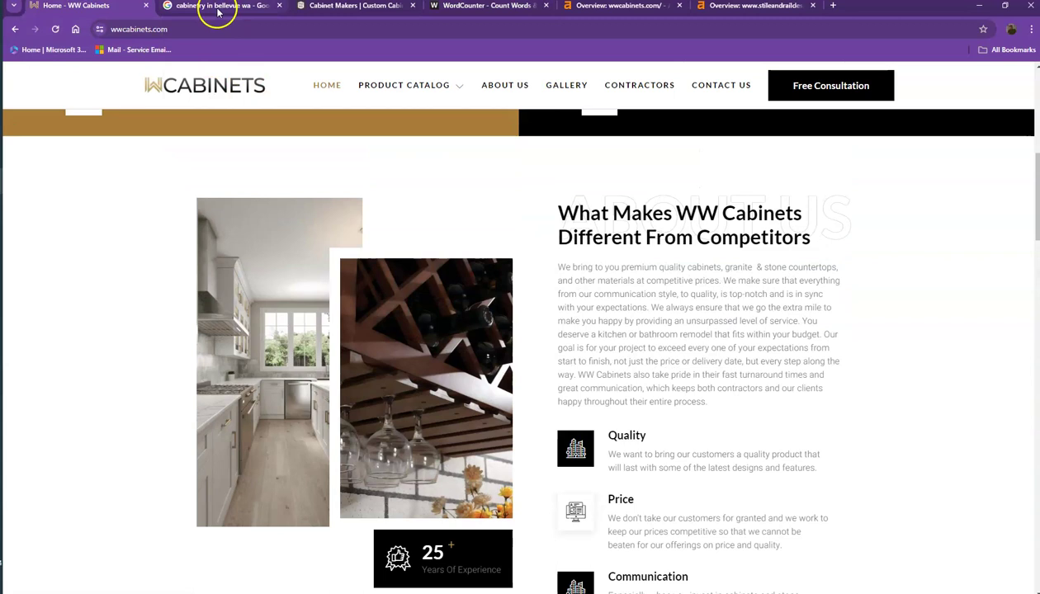
Examine the sponsored, map and organic Google results for "cabinetry in bellevue wa" to see which businesses rank.
{"action": "left_click", "coordinate": [218, 11]}
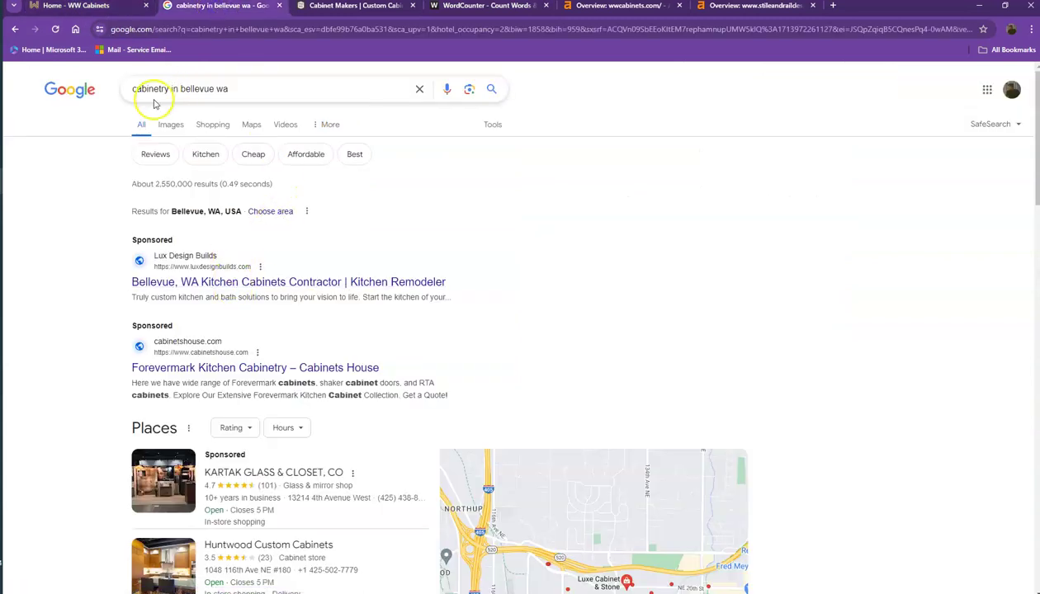
{"action": "left_click", "coordinate": [352, 155]}
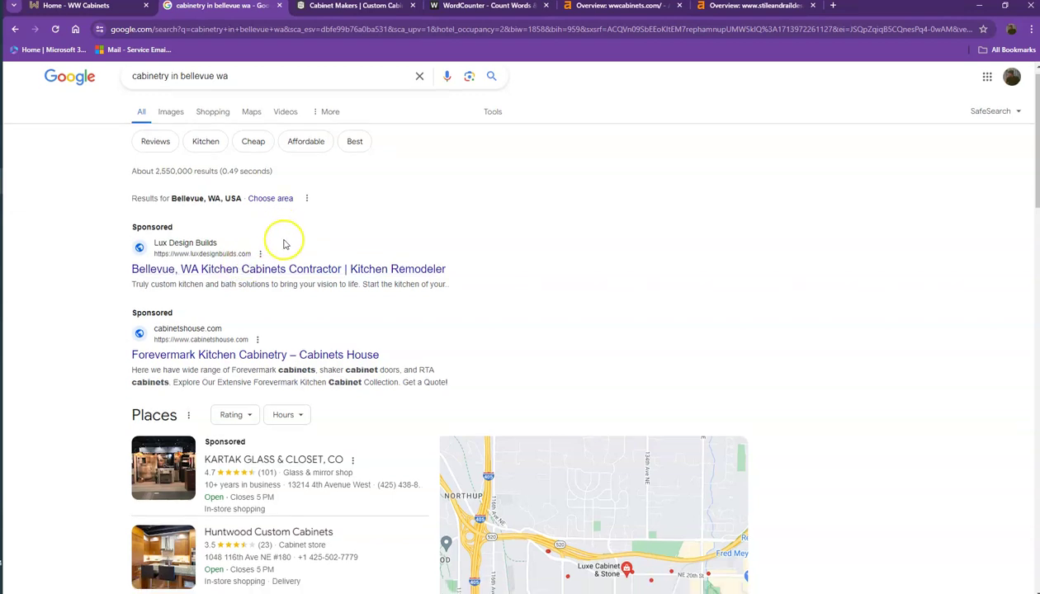
{"action": "scroll", "coordinate": [283, 239], "scroll_direction": "down", "scroll_amount": 2}
{"action": "scroll", "coordinate": [346, 238], "scroll_direction": "down", "scroll_amount": 4}
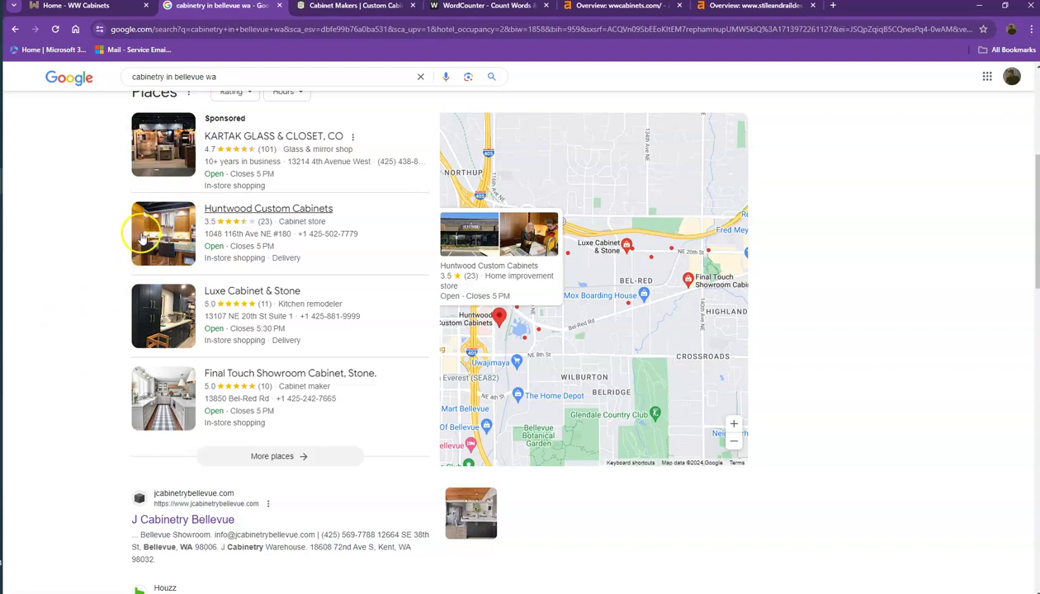
{"action": "scroll", "coordinate": [104, 189], "scroll_direction": "down", "scroll_amount": 5}
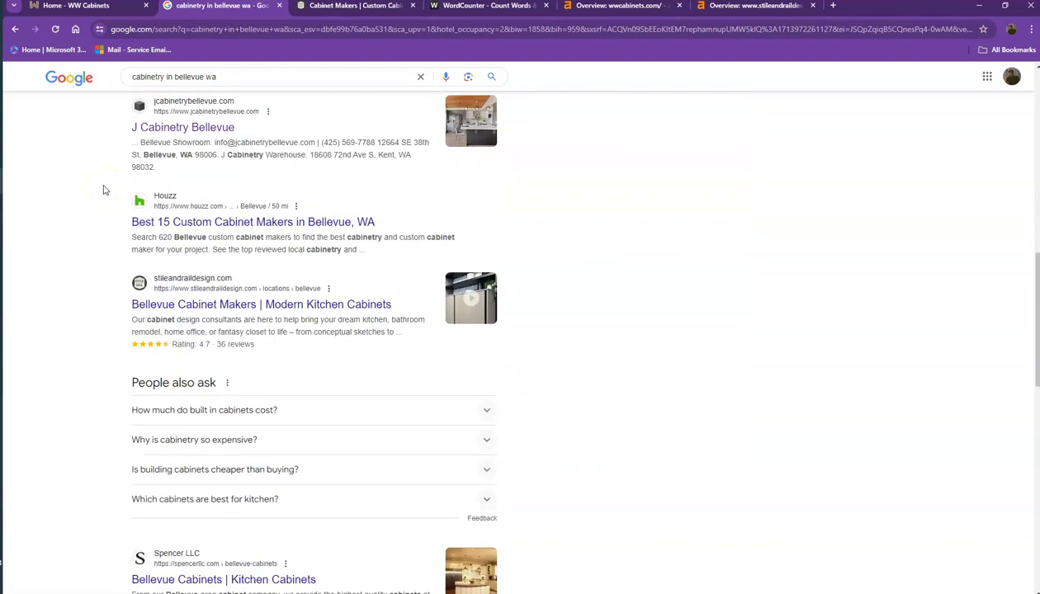
{"action": "scroll", "coordinate": [104, 190], "scroll_direction": "down", "scroll_amount": 2}
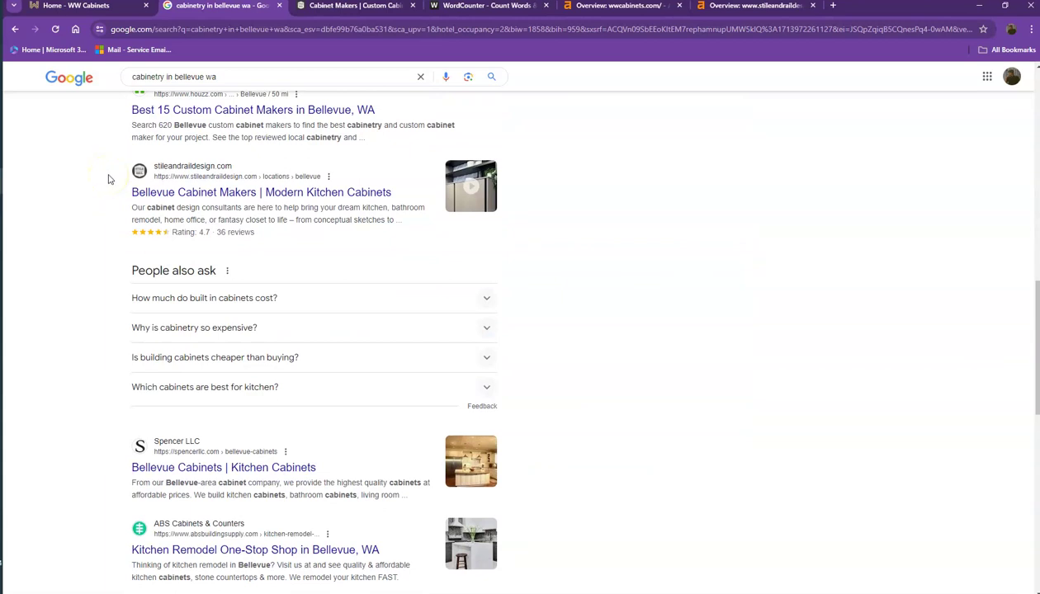
{"action": "scroll", "coordinate": [108, 180], "scroll_direction": "down", "scroll_amount": 3}
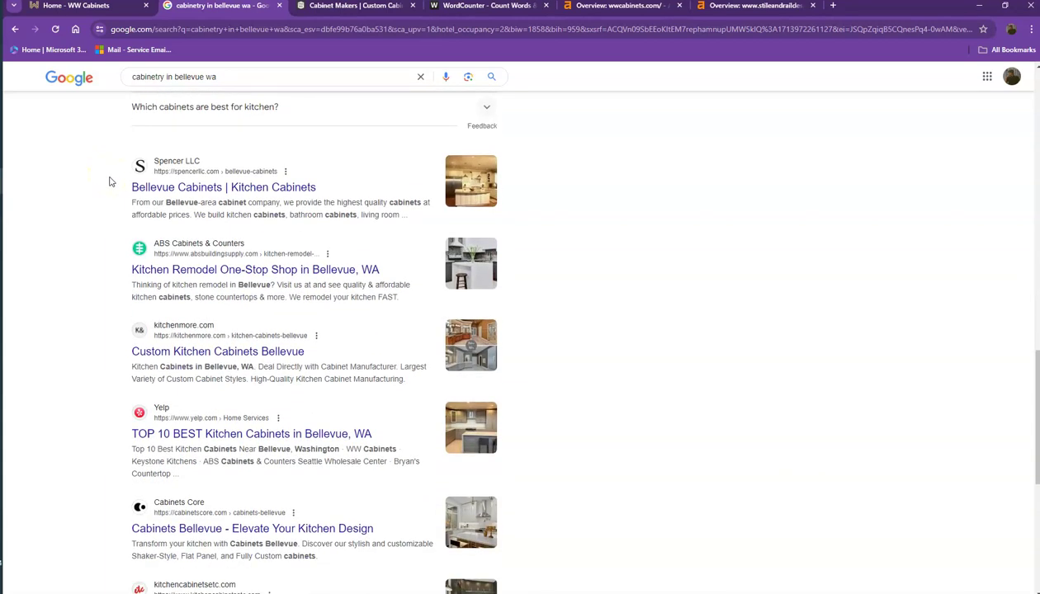
{"action": "scroll", "coordinate": [109, 179], "scroll_direction": "down", "scroll_amount": 3}
{"action": "left_click", "coordinate": [135, 209]}
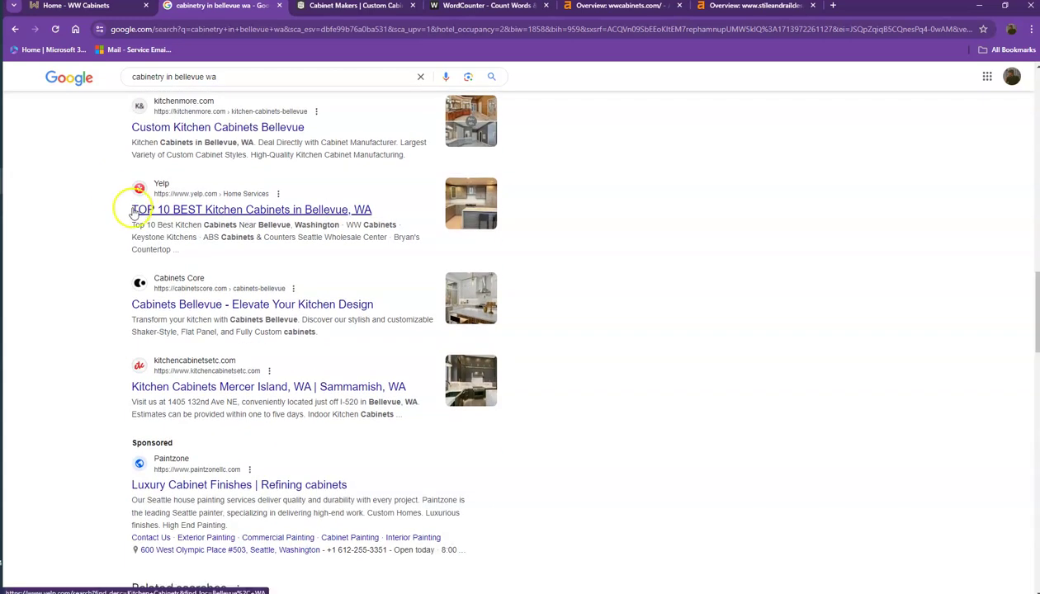
{"action": "scroll", "coordinate": [108, 242], "scroll_direction": "down", "scroll_amount": 2}
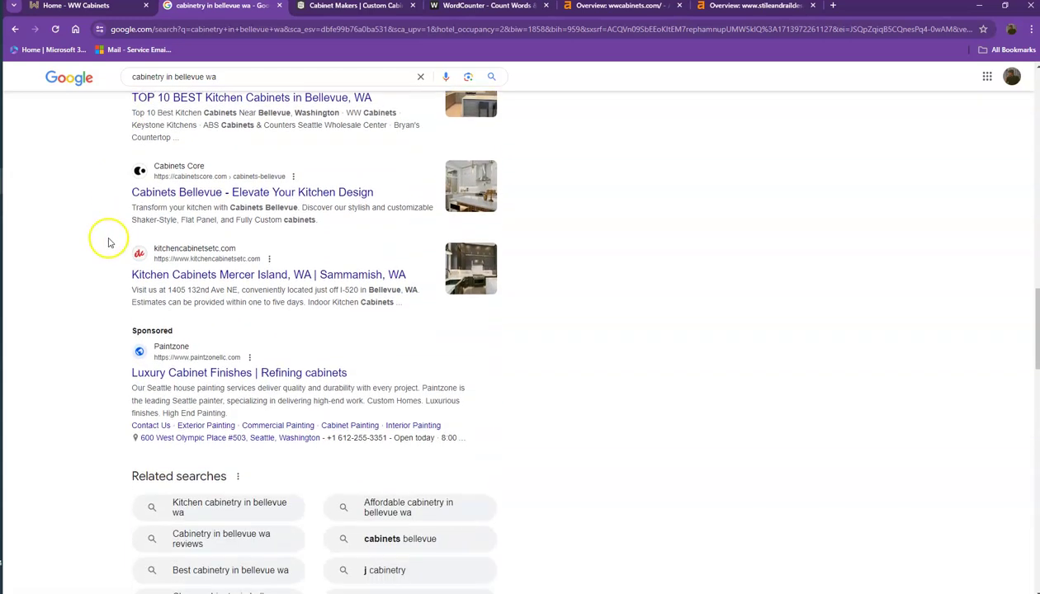
{"action": "scroll", "coordinate": [103, 219], "scroll_direction": "up", "scroll_amount": 3}
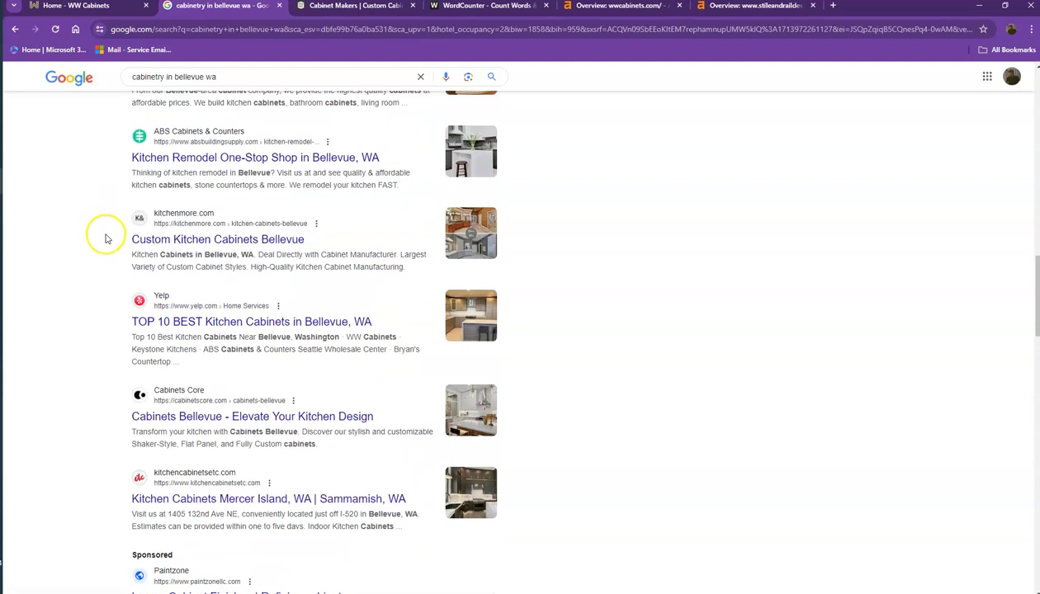
{"action": "scroll", "coordinate": [106, 238], "scroll_direction": "up", "scroll_amount": 5}
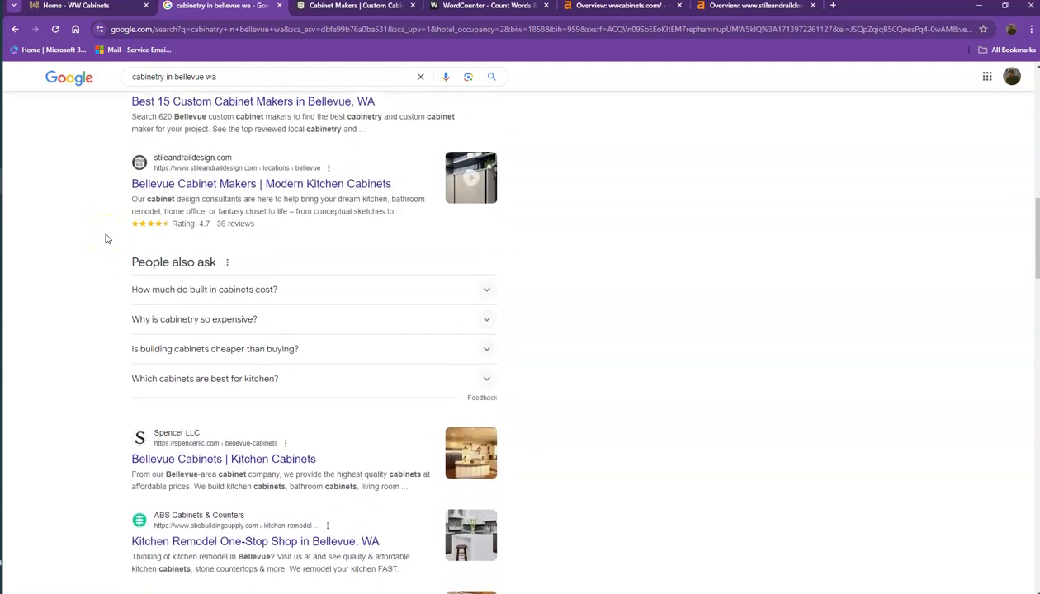
Return to the competing Stile & Rail homepage and look over its banner and introductory content.
{"action": "left_click", "coordinate": [351, 9]}
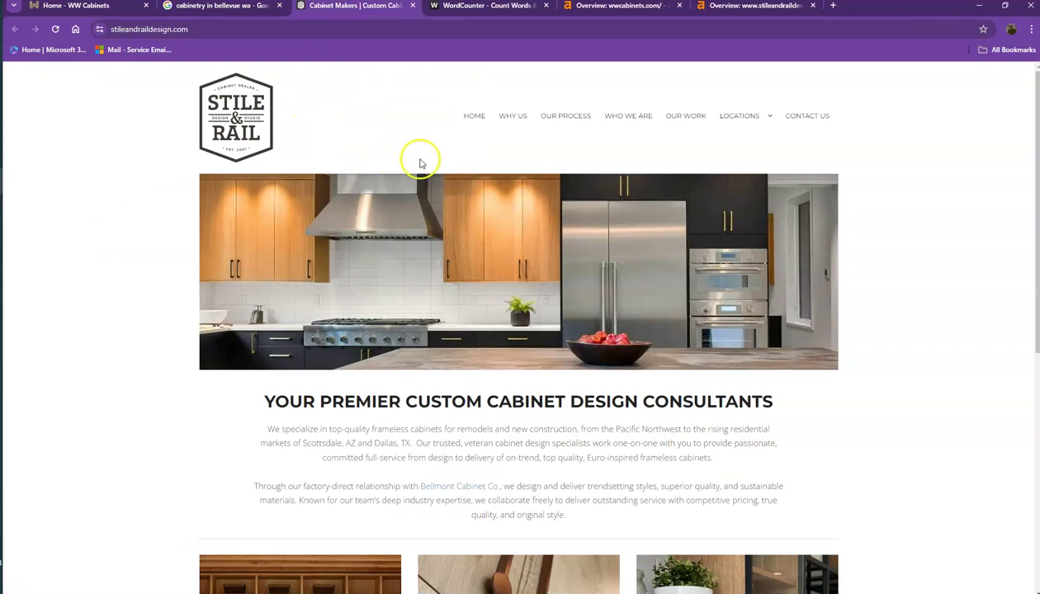
{"action": "scroll", "coordinate": [423, 166], "scroll_direction": "down", "scroll_amount": 2}
{"action": "scroll", "coordinate": [318, 187], "scroll_direction": "up", "scroll_amount": 2}
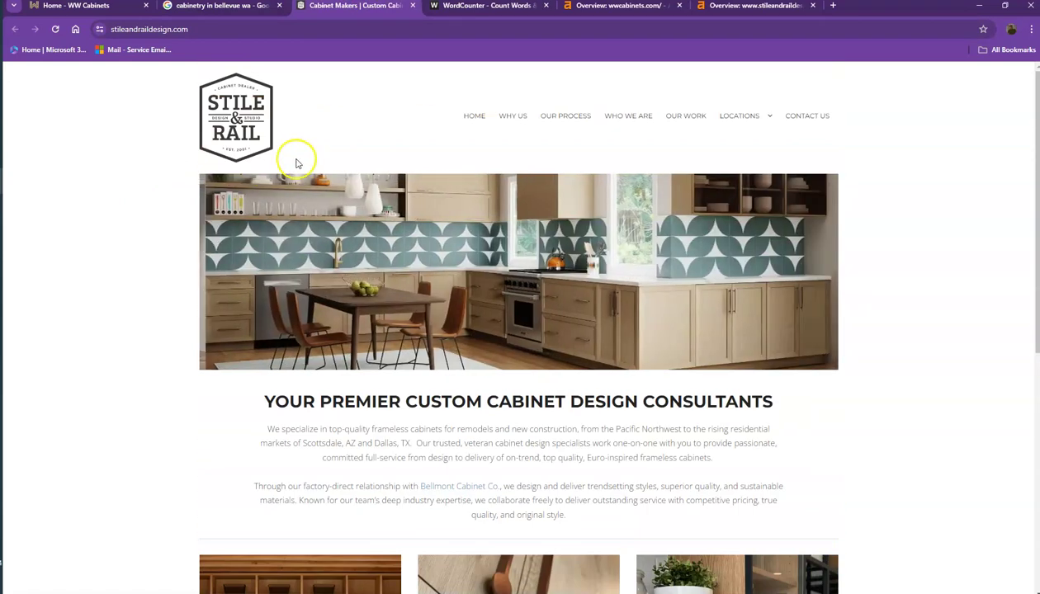
Look over the rest of the Stile & Rail homepage and compare both sites' domain and URL ratings in their Ahrefs overviews.
{"action": "scroll", "coordinate": [202, 215], "scroll_direction": "down", "scroll_amount": 5}
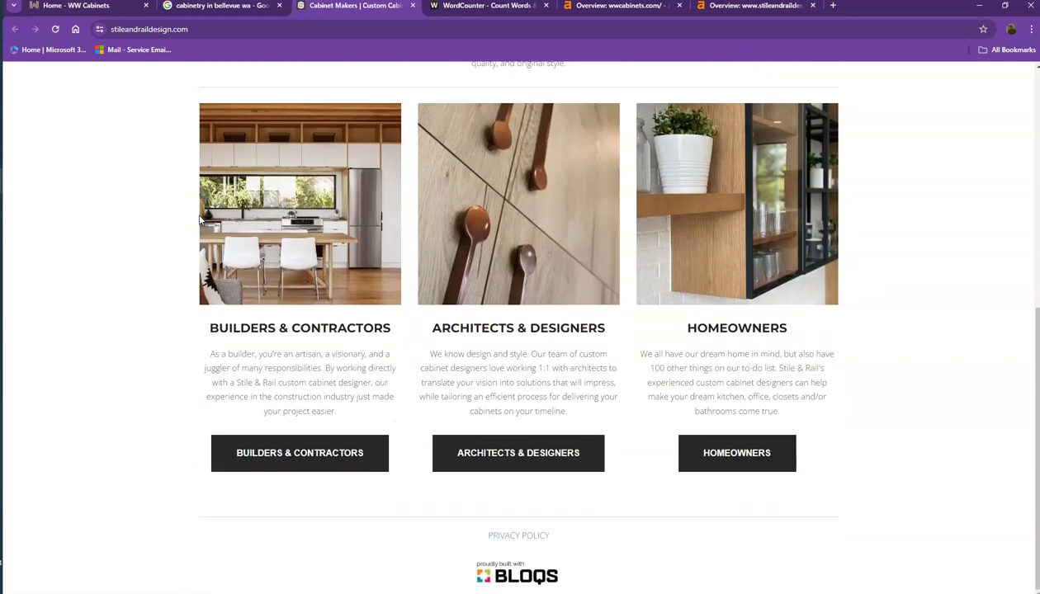
{"action": "left_click", "coordinate": [605, 7]}
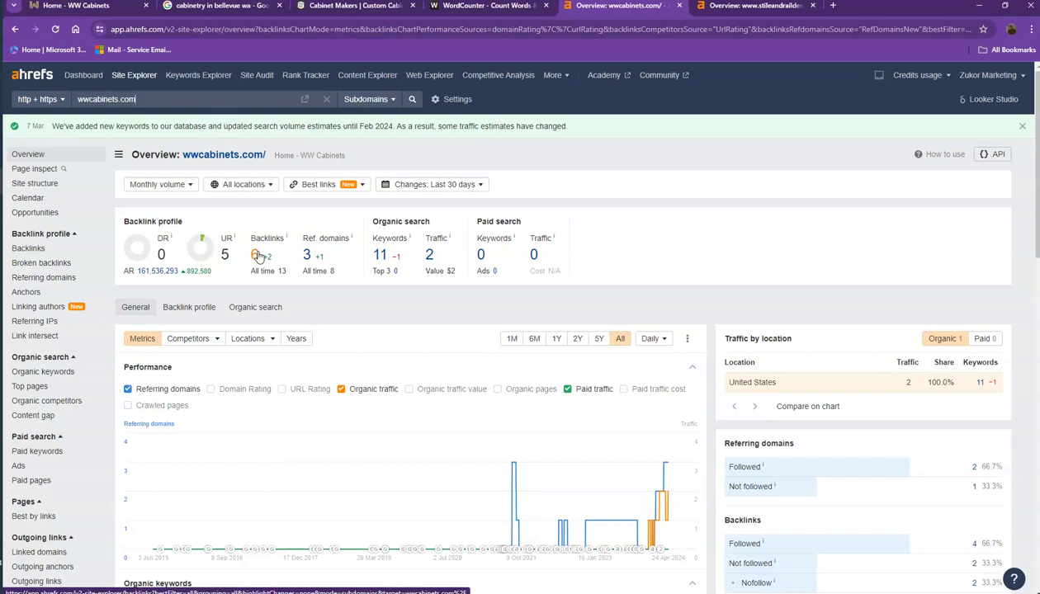
{"action": "left_click", "coordinate": [735, 10]}
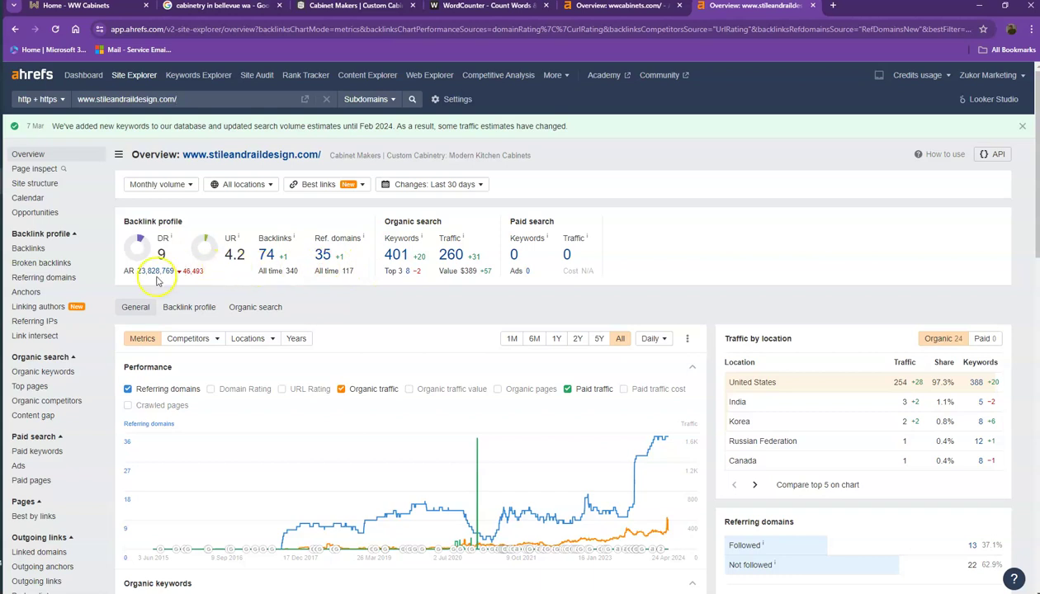
{"action": "left_click", "coordinate": [641, 8]}
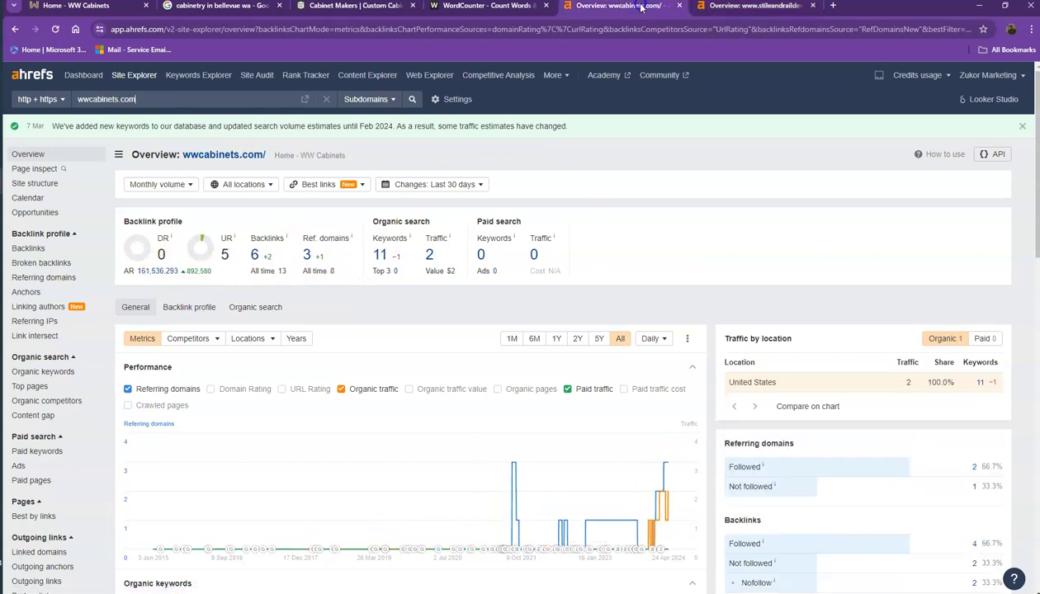
{"action": "left_click", "coordinate": [730, 8]}
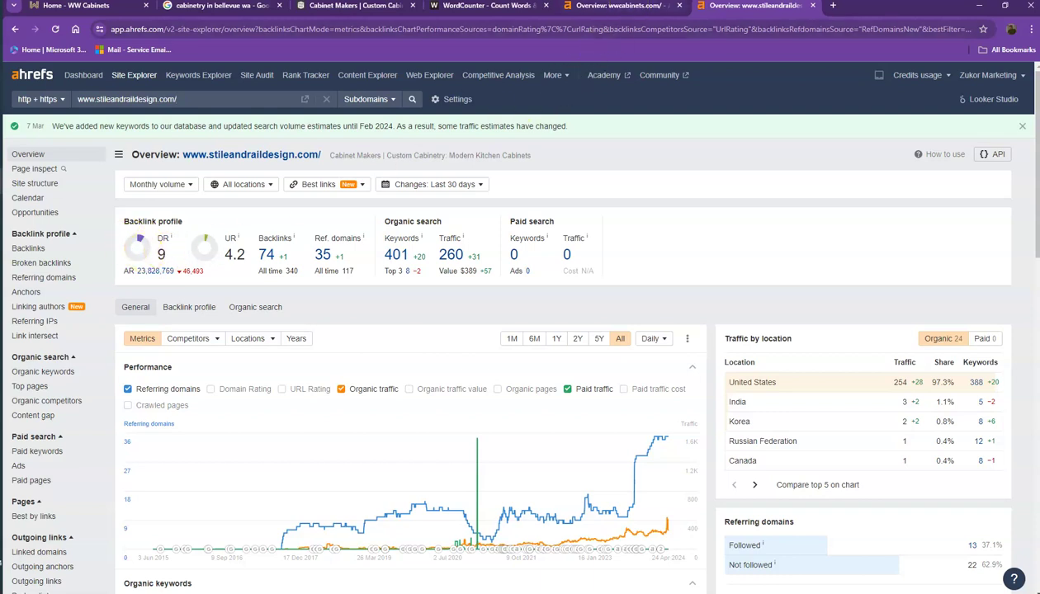
{"action": "left_click", "coordinate": [618, 7]}
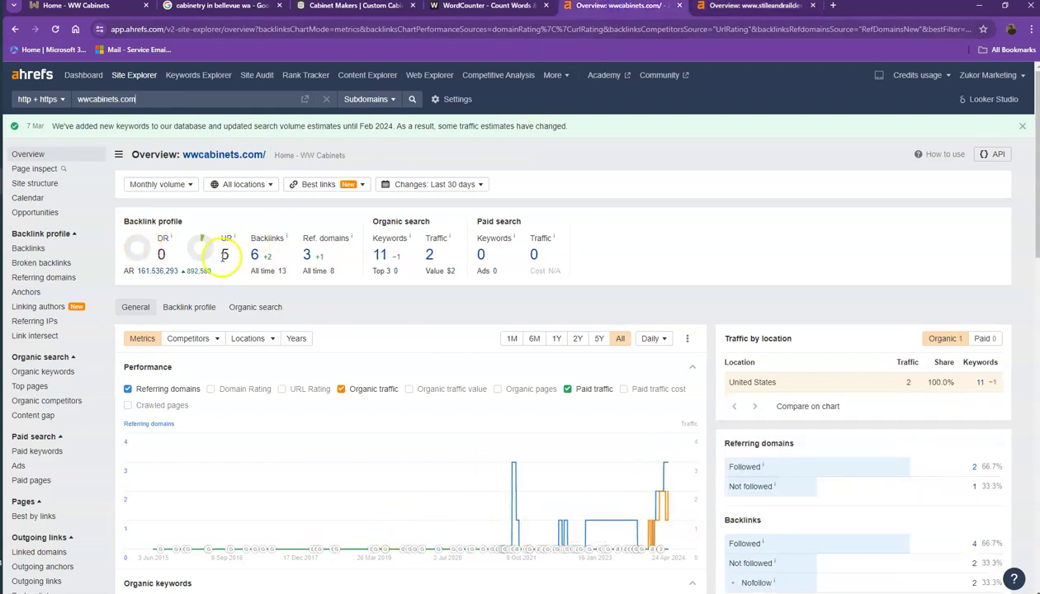
Compare the backlinks, referring domains, organic keywords and traffic of wwcabinets.com and stileandraildesign.com in Ahrefs.
{"action": "left_click", "coordinate": [726, 7]}
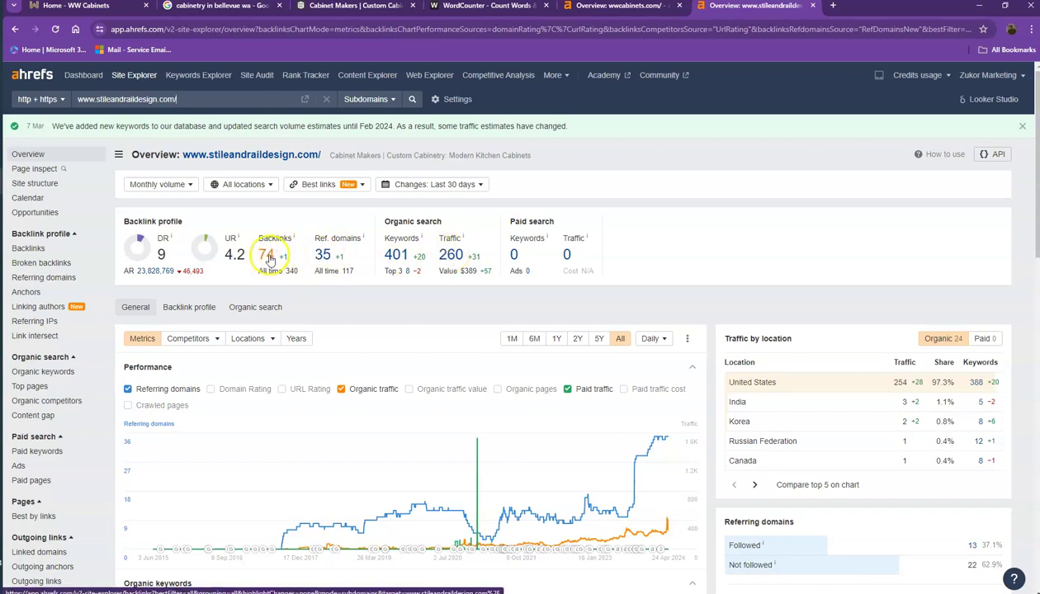
{"action": "left_click", "coordinate": [601, 9]}
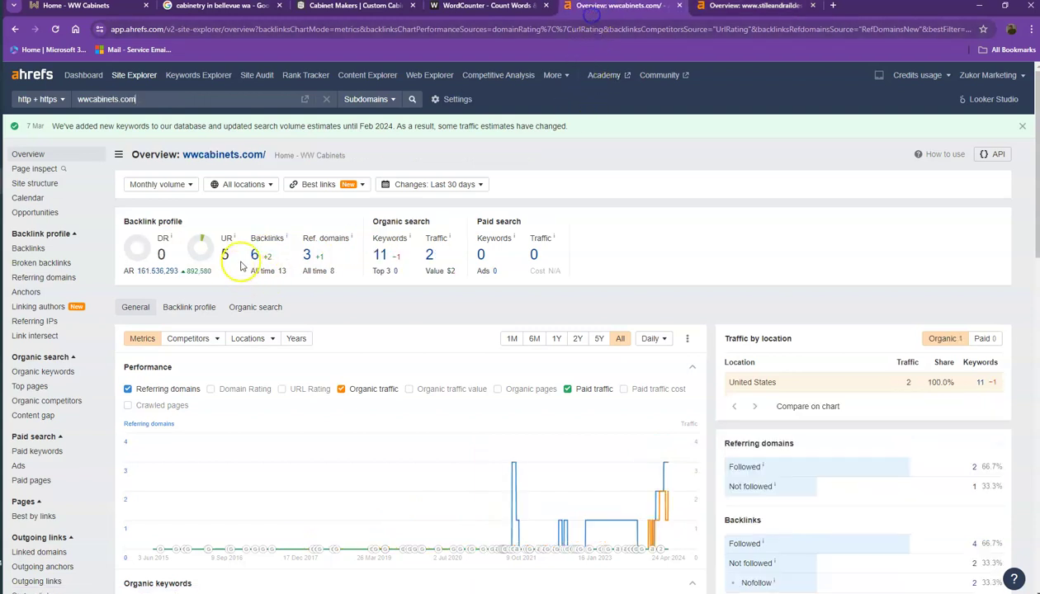
{"action": "left_click", "coordinate": [699, 9]}
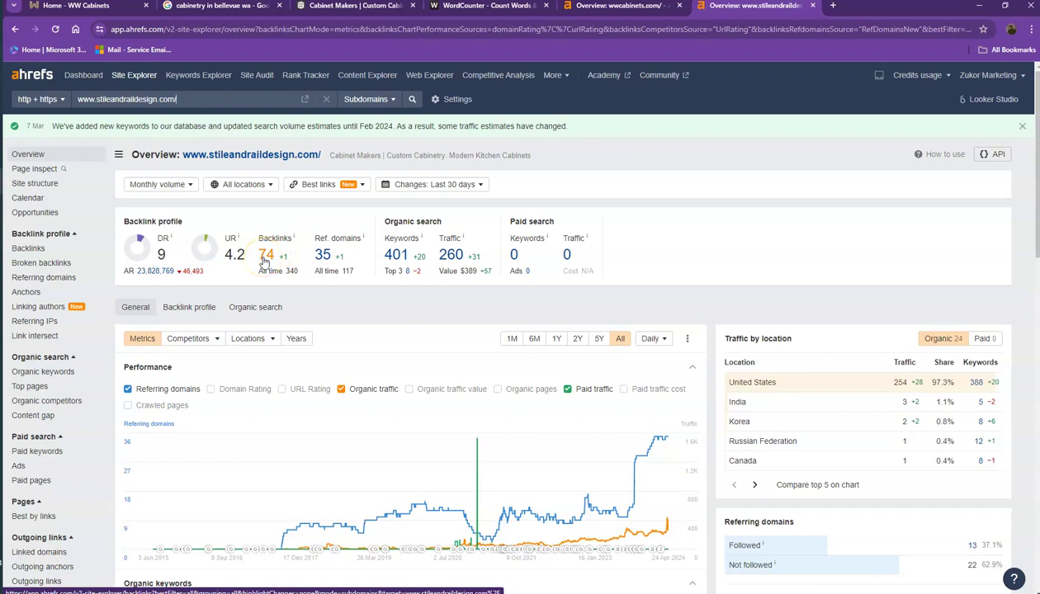
{"action": "left_click", "coordinate": [612, 5]}
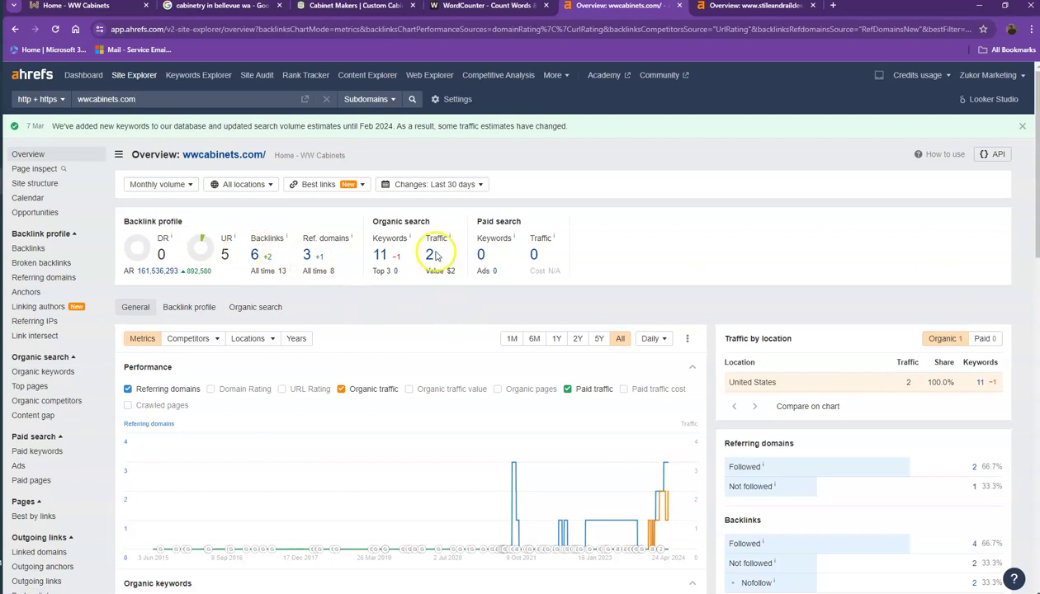
{"action": "left_click", "coordinate": [728, 6]}
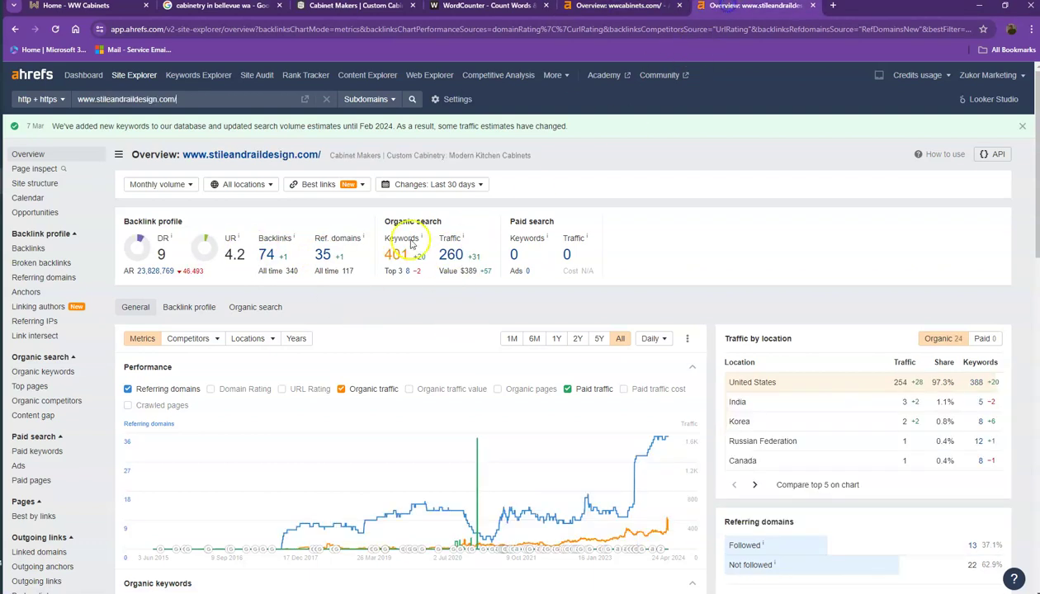
Open the referring domains and organic keywords reports for stileandraildesign.com in separate new tabs.
{"action": "right_click", "coordinate": [322, 256]}
{"action": "left_click", "coordinate": [380, 267]}
{"action": "right_click", "coordinate": [396, 263]}
{"action": "left_click", "coordinate": [436, 270]}
{"action": "left_click", "coordinate": [751, 6]}
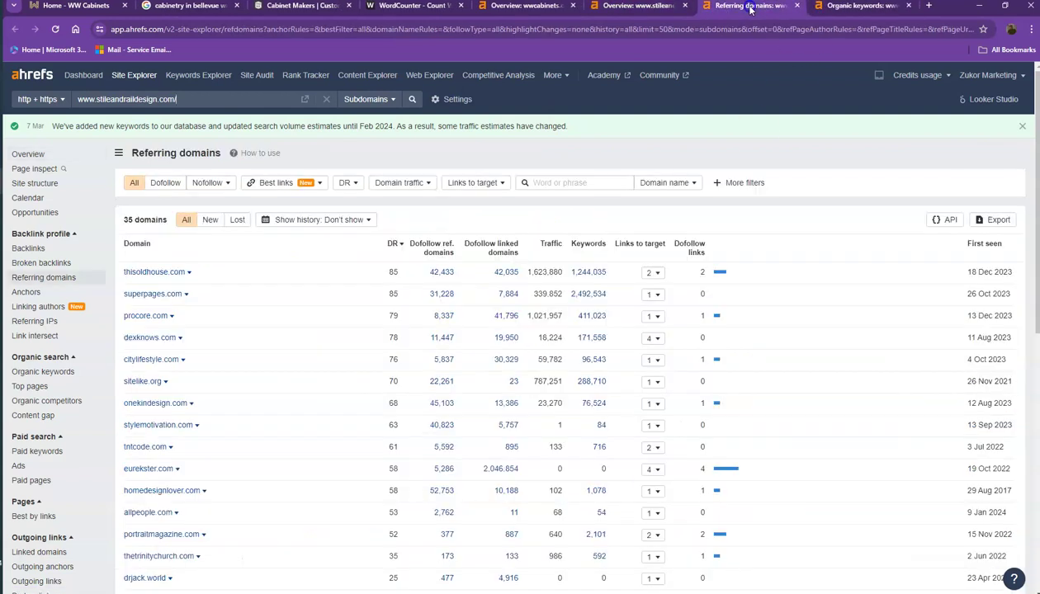
{"action": "left_click", "coordinate": [828, 8]}
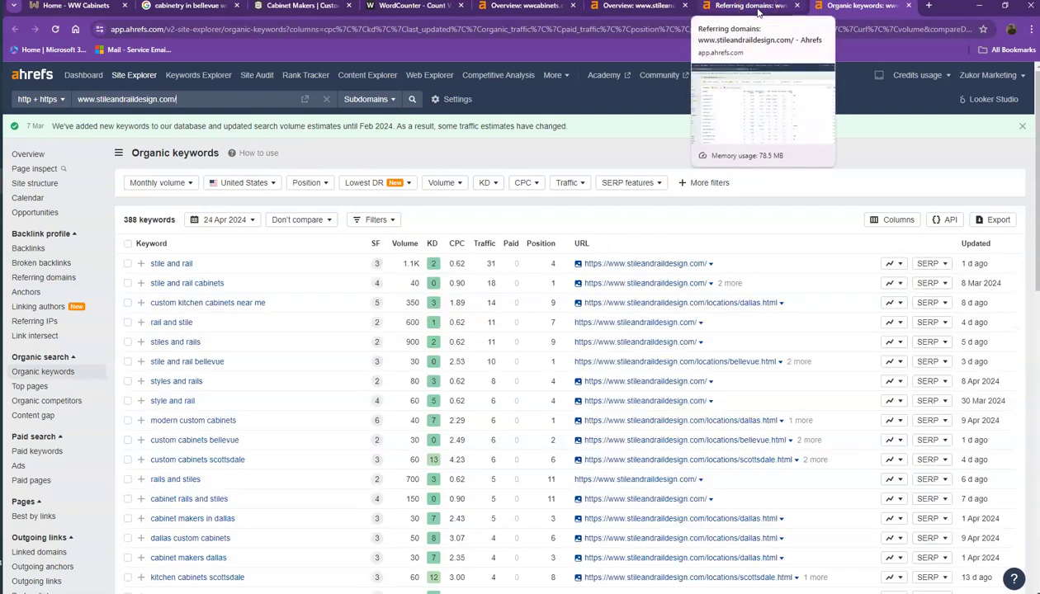
Examine the full list of domains linking to stileandraildesign.com, including their domain ratings and traffic.
{"action": "left_click", "coordinate": [758, 7]}
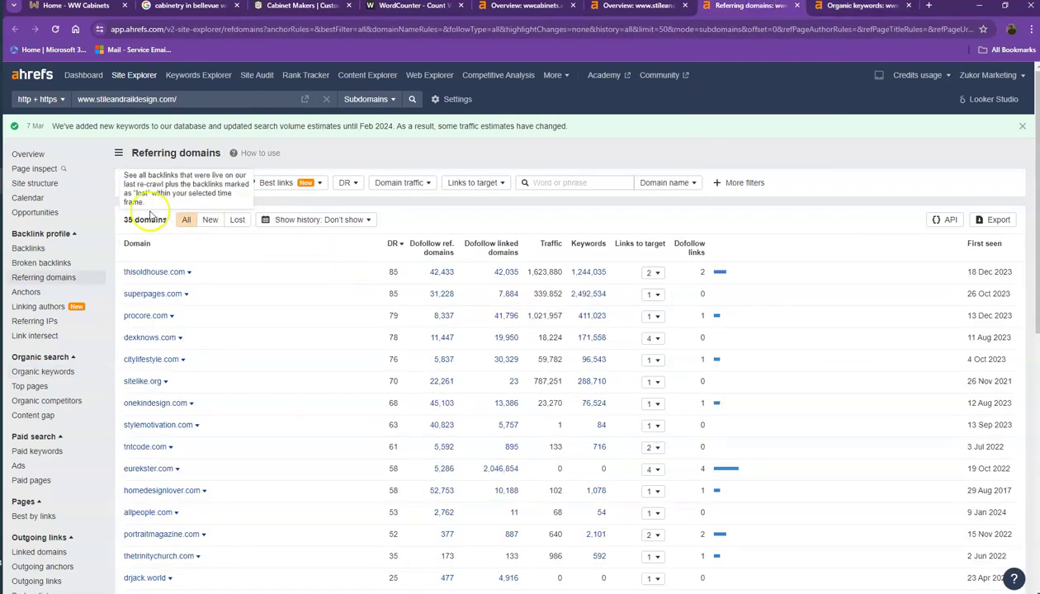
{"action": "scroll", "coordinate": [173, 215], "scroll_direction": "down", "scroll_amount": 5}
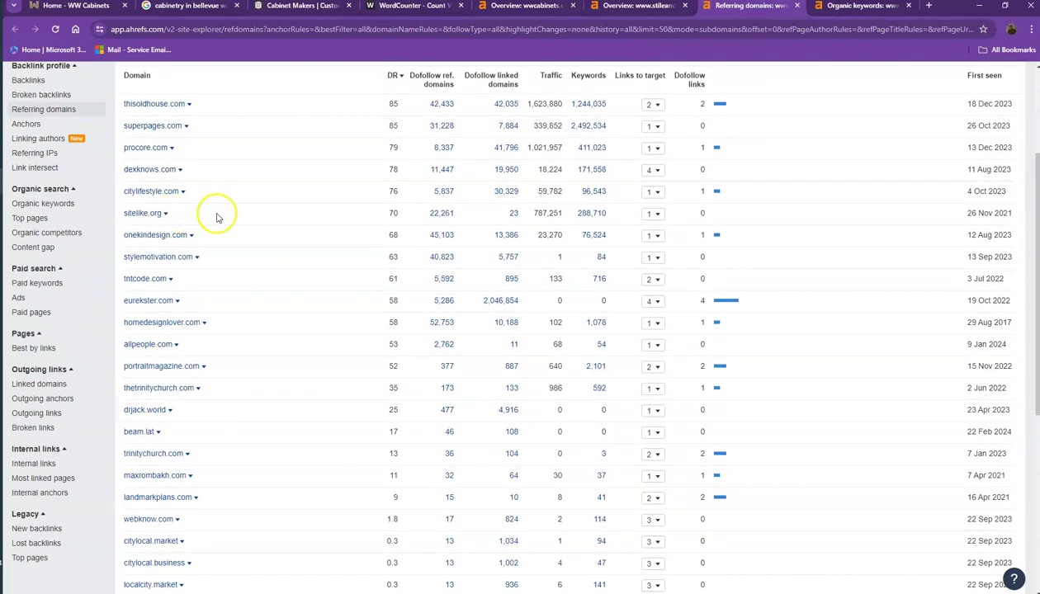
{"action": "scroll", "coordinate": [221, 217], "scroll_direction": "down", "scroll_amount": 3}
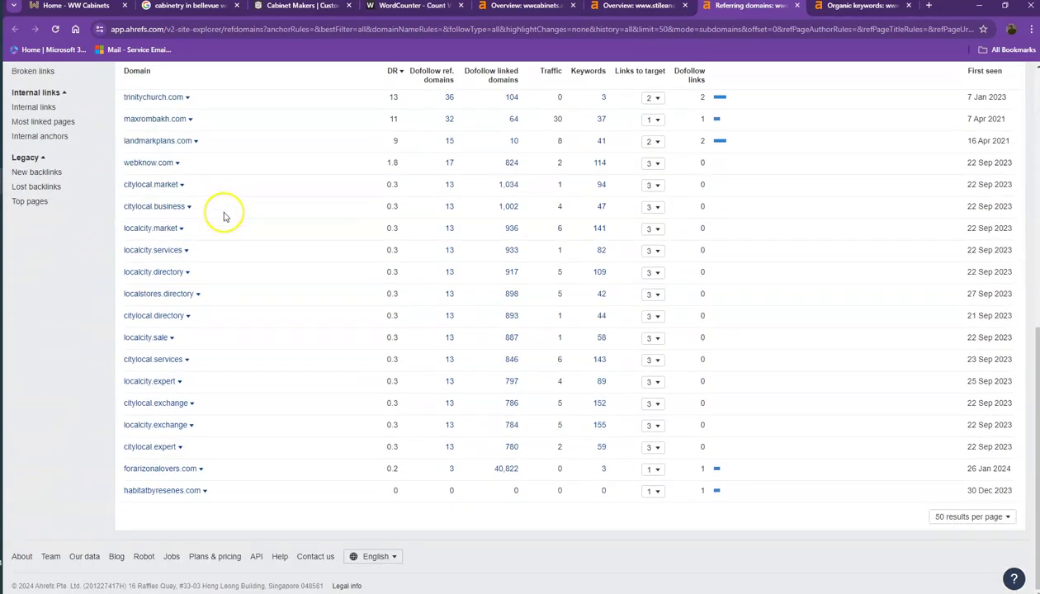
{"action": "scroll", "coordinate": [309, 237], "scroll_direction": "up", "scroll_amount": 5}
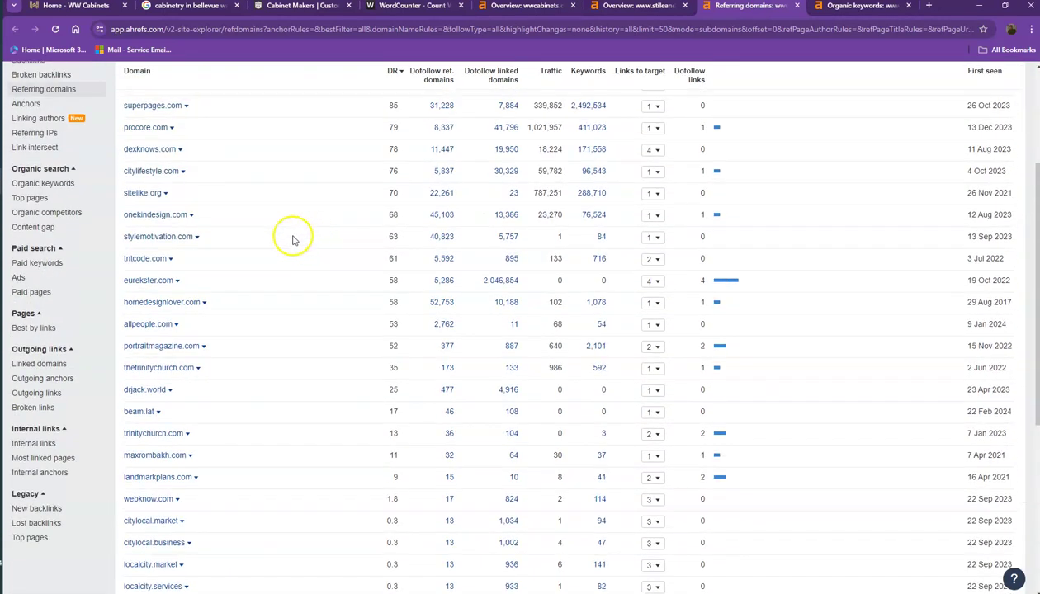
{"action": "scroll", "coordinate": [305, 237], "scroll_direction": "up", "scroll_amount": 3}
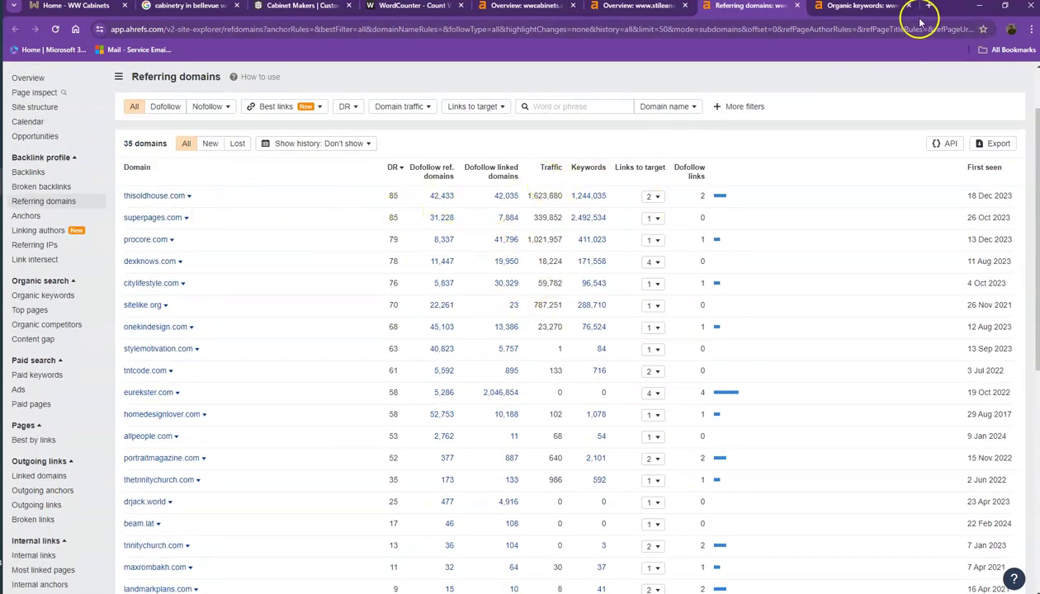
Review the first two result pages of organic keywords that stileandraildesign.com ranks for.
{"action": "left_click", "coordinate": [859, 7]}
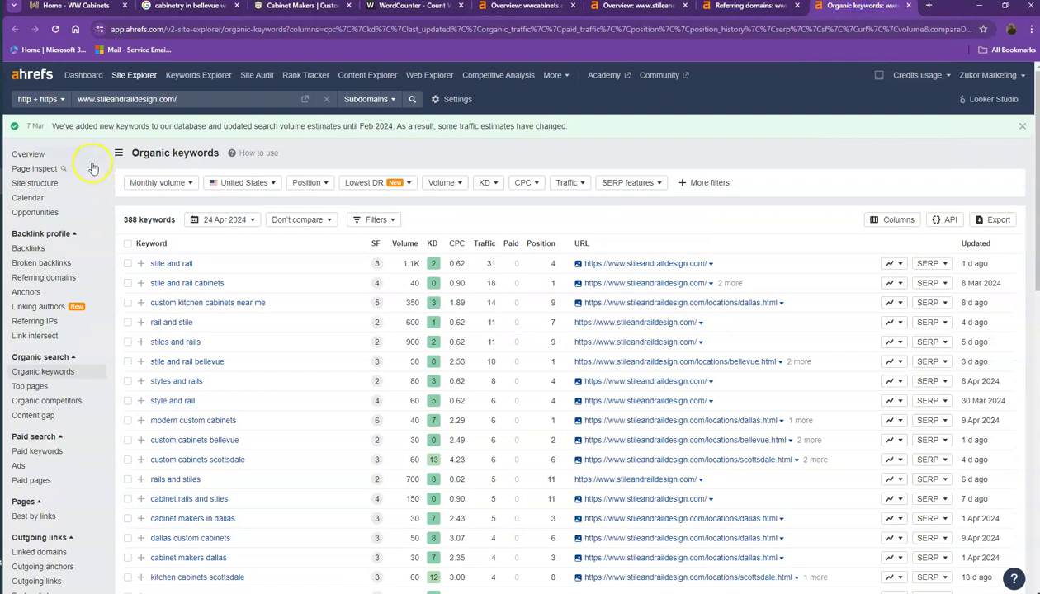
{"action": "scroll", "coordinate": [132, 198], "scroll_direction": "down", "scroll_amount": 3}
{"action": "scroll", "coordinate": [136, 219], "scroll_direction": "down", "scroll_amount": 10}
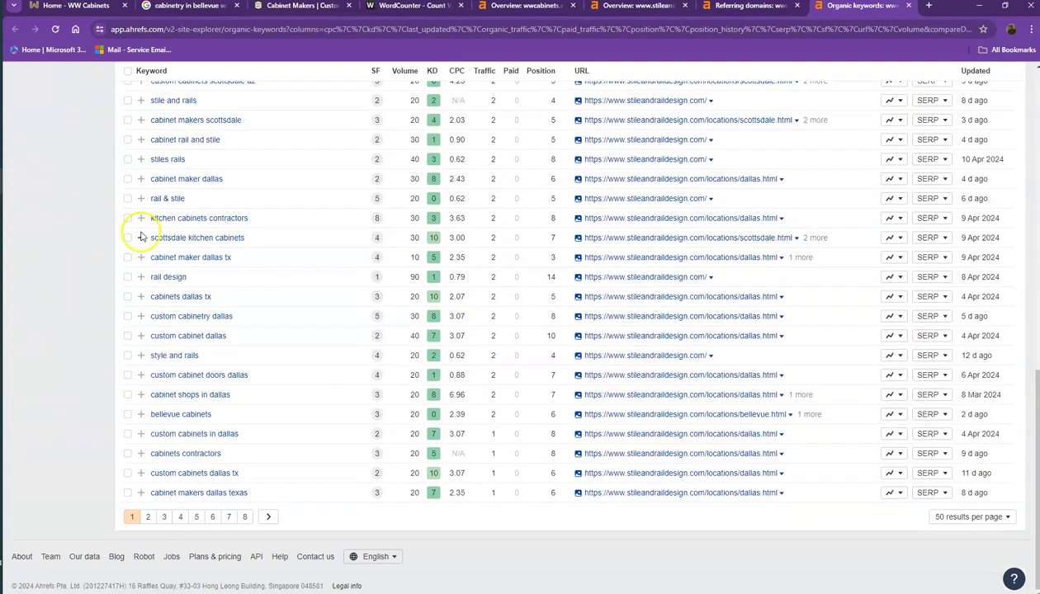
{"action": "left_click", "coordinate": [149, 517]}
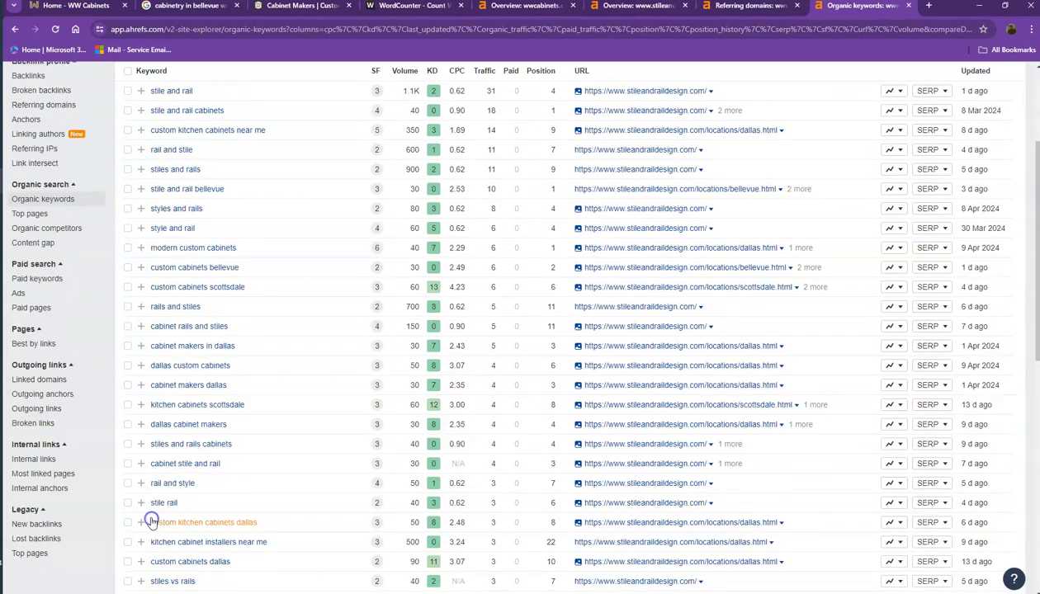
{"action": "scroll", "coordinate": [183, 182], "scroll_direction": "down", "scroll_amount": 1}
{"action": "scroll", "coordinate": [183, 181], "scroll_direction": "down", "scroll_amount": 6}
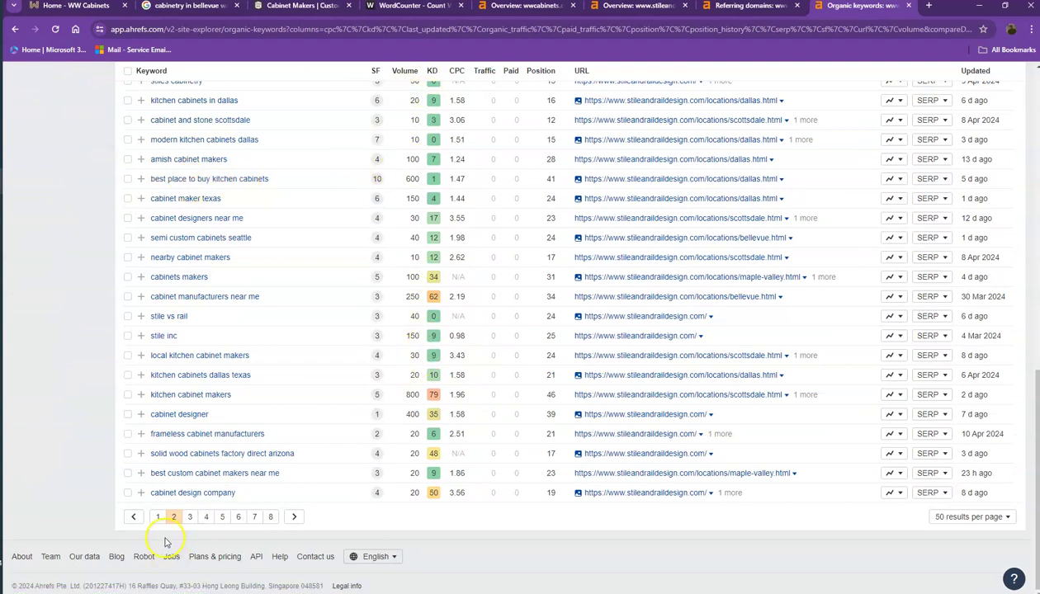
Review result pages 3 and 4 of the competitor's organic keywords, highlighting the "rift white oak" keyword and its search volume.
{"action": "left_click", "coordinate": [189, 518]}
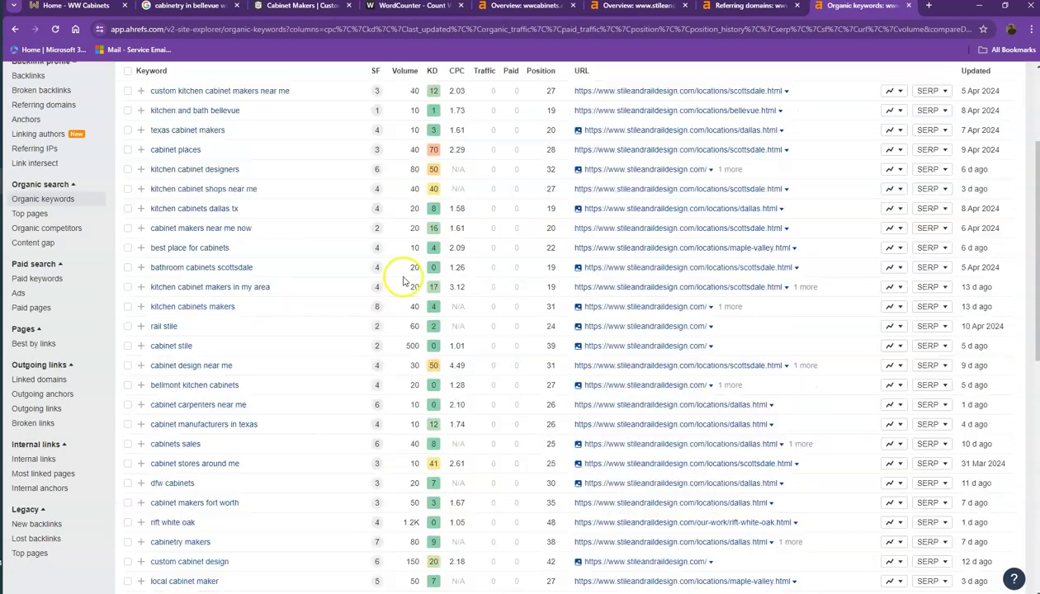
{"action": "scroll", "coordinate": [420, 225], "scroll_direction": "down", "scroll_amount": 3}
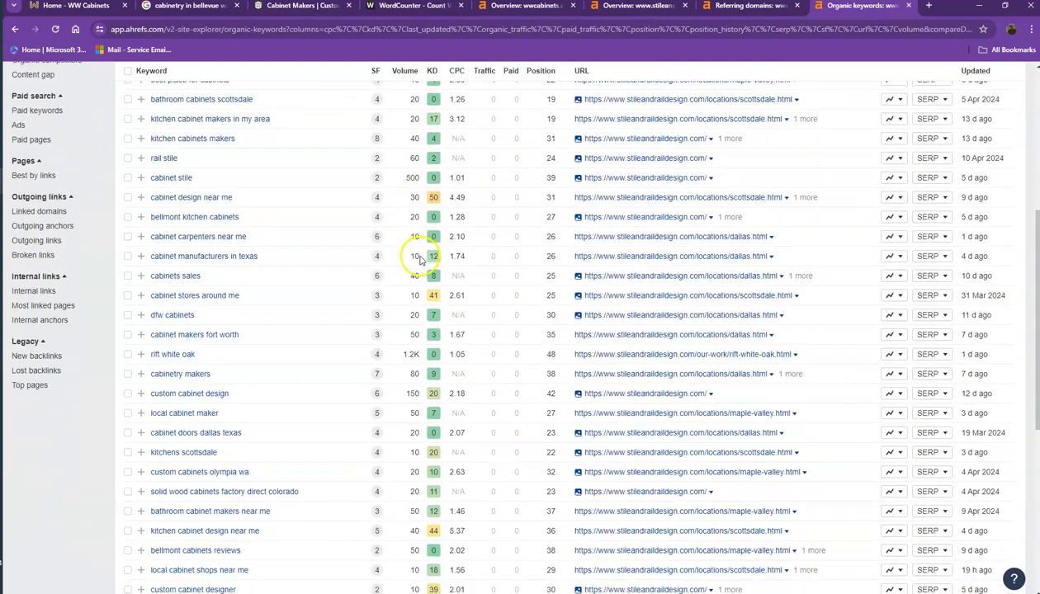
{"action": "left_click_drag", "start_coordinate": [421, 245], "coordinate": [160, 252]}
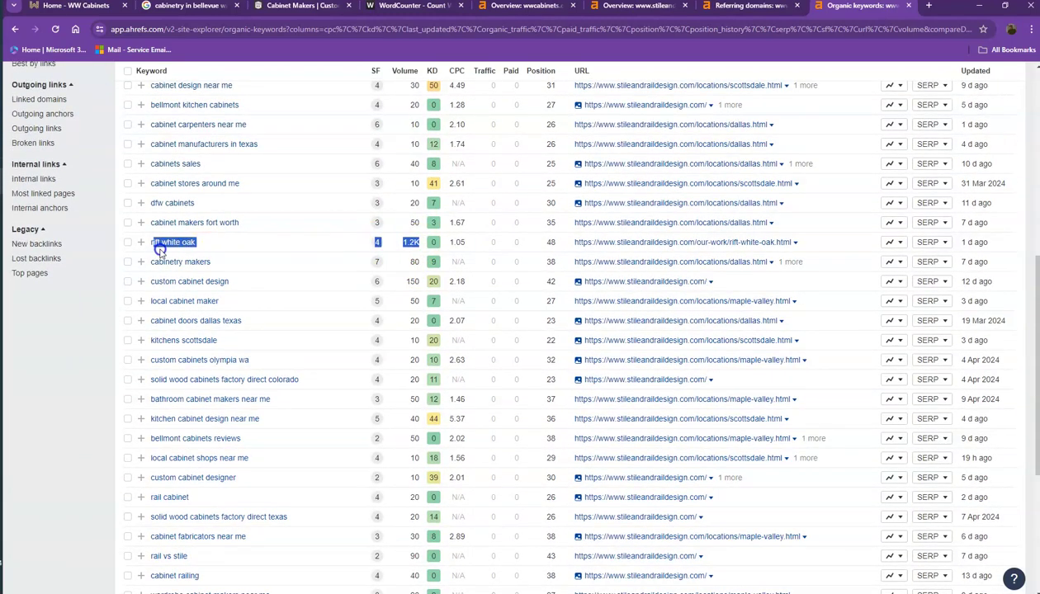
{"action": "left_click", "coordinate": [281, 251]}
{"action": "scroll", "coordinate": [372, 269], "scroll_direction": "down", "scroll_amount": 3}
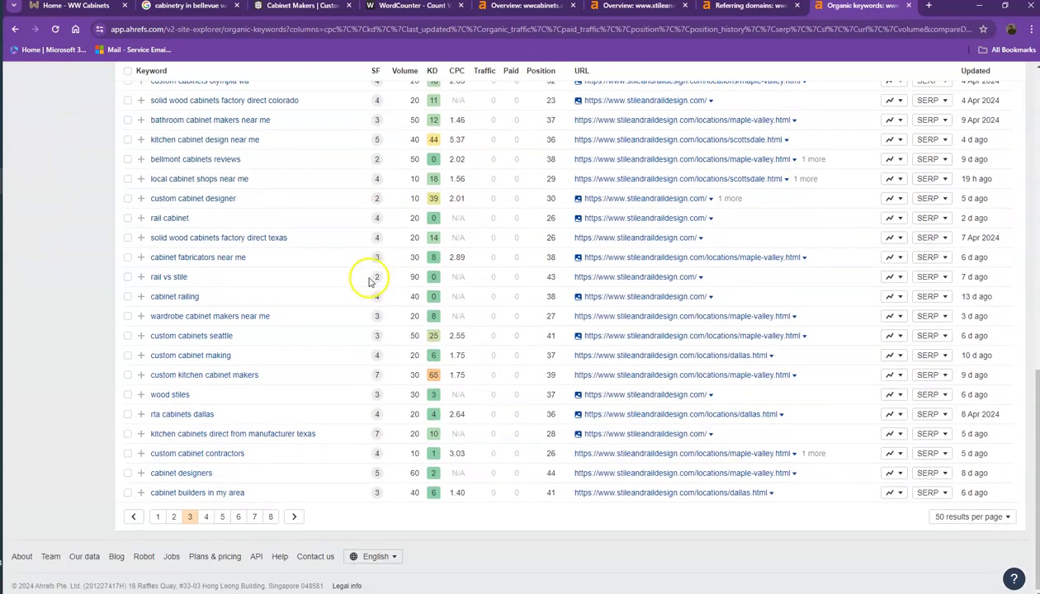
{"action": "left_click", "coordinate": [206, 517]}
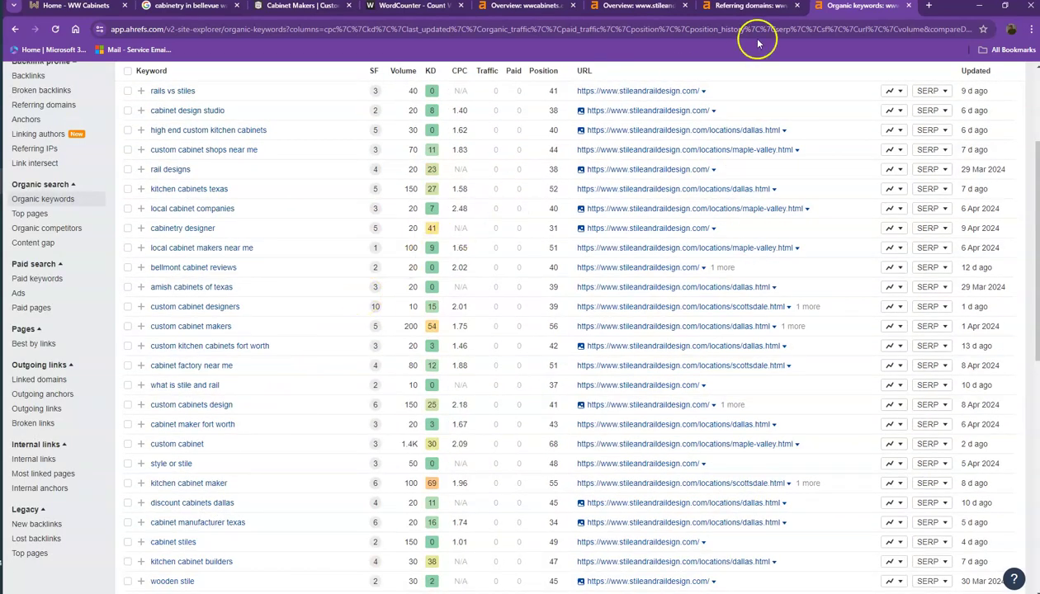
{"action": "scroll", "coordinate": [701, 195], "scroll_direction": "down", "scroll_amount": 10}
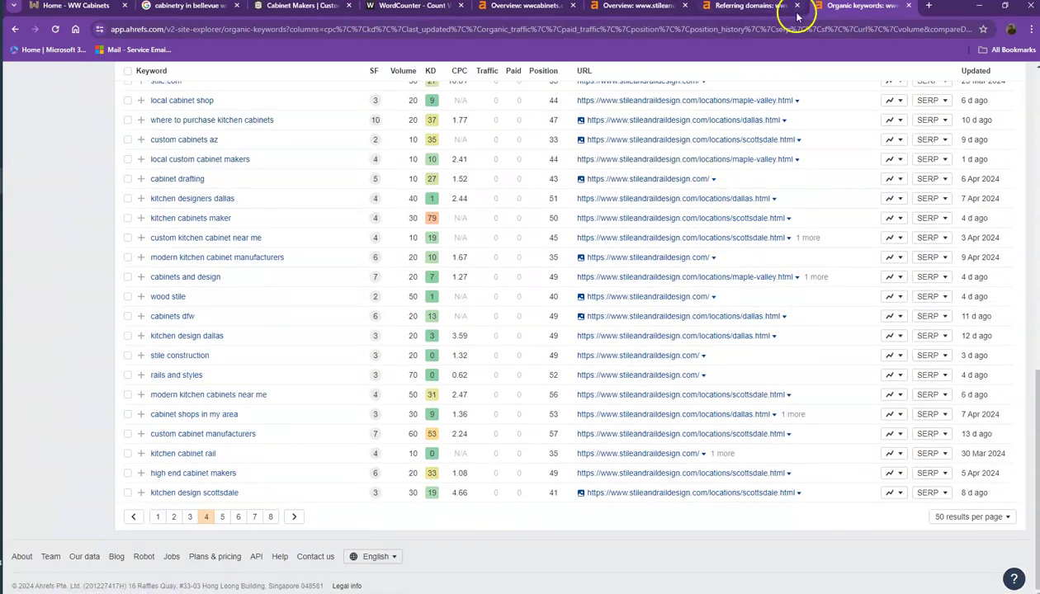
Close the competitor's referring domains and organic keywords reports and return to the WW Cabinets homepage.
{"action": "left_click", "coordinate": [798, 6]}
{"action": "left_click", "coordinate": [797, 6]}
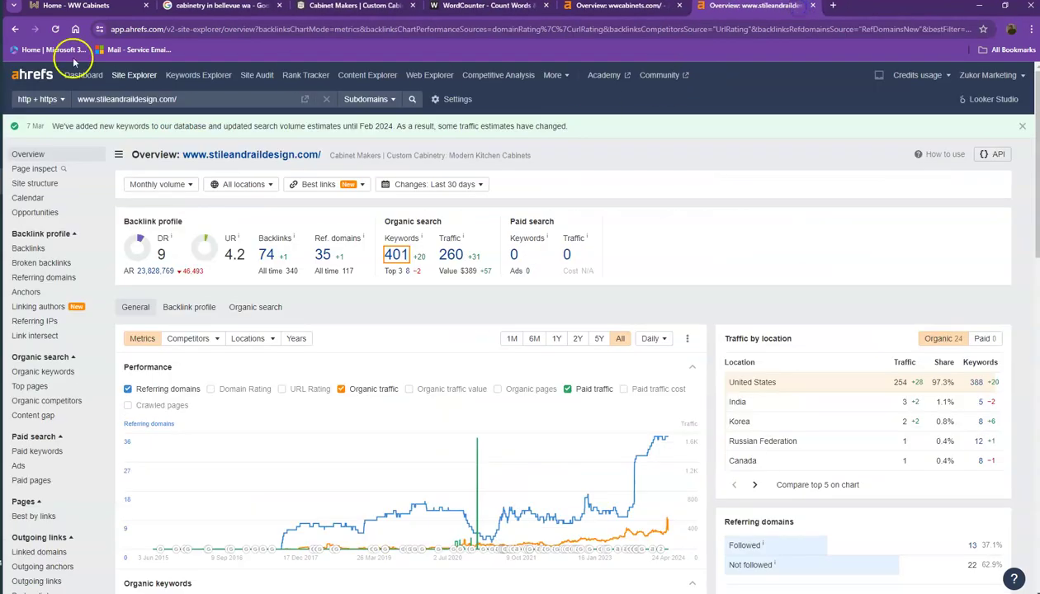
{"action": "left_click", "coordinate": [112, 6]}
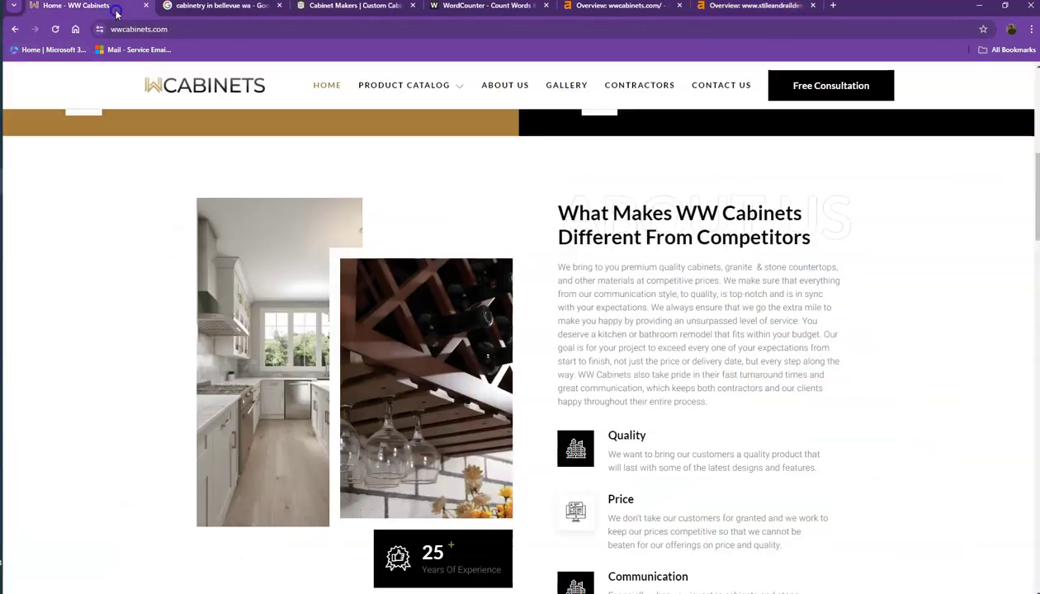
Check the file name of the homepage's Kitchen Cabinets image without saving the image.
{"action": "right_click", "coordinate": [250, 250]}
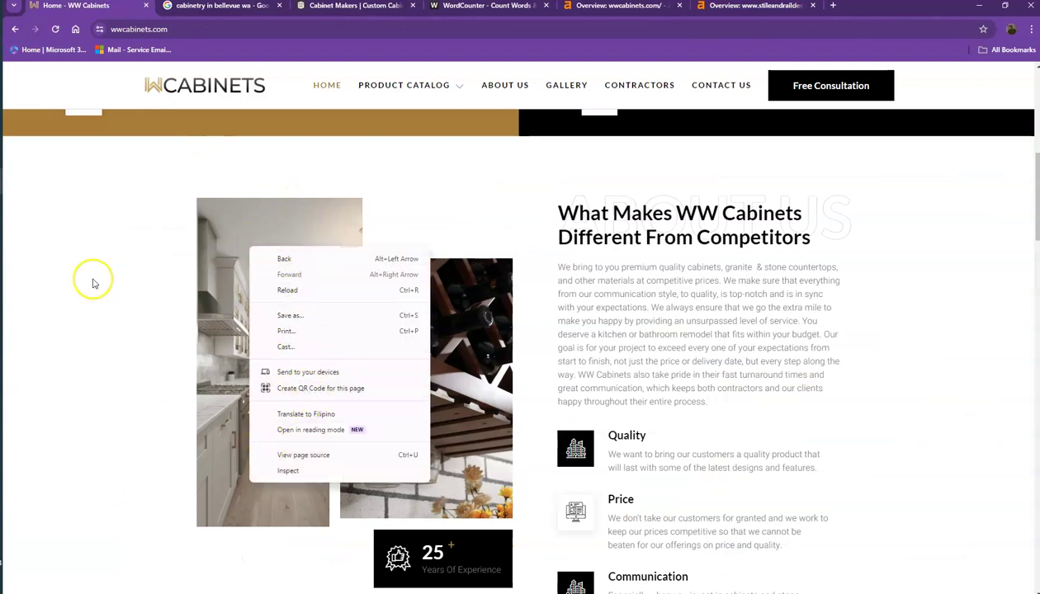
{"action": "left_click", "coordinate": [93, 283]}
{"action": "scroll", "coordinate": [154, 295], "scroll_direction": "down", "scroll_amount": 6}
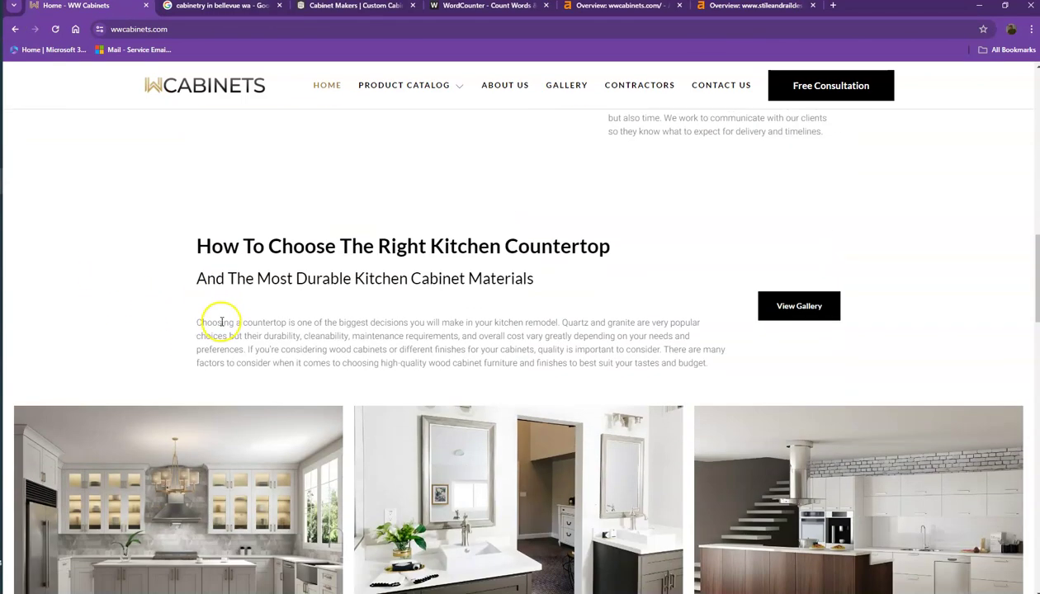
{"action": "scroll", "coordinate": [248, 330], "scroll_direction": "down", "scroll_amount": 3}
{"action": "right_click", "coordinate": [275, 229]}
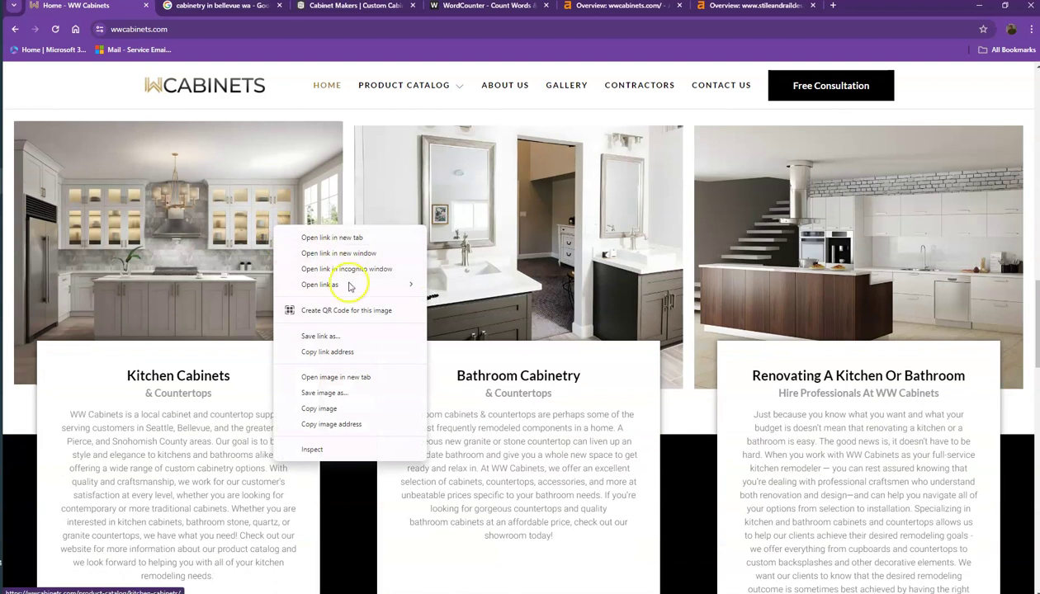
{"action": "left_click", "coordinate": [350, 393]}
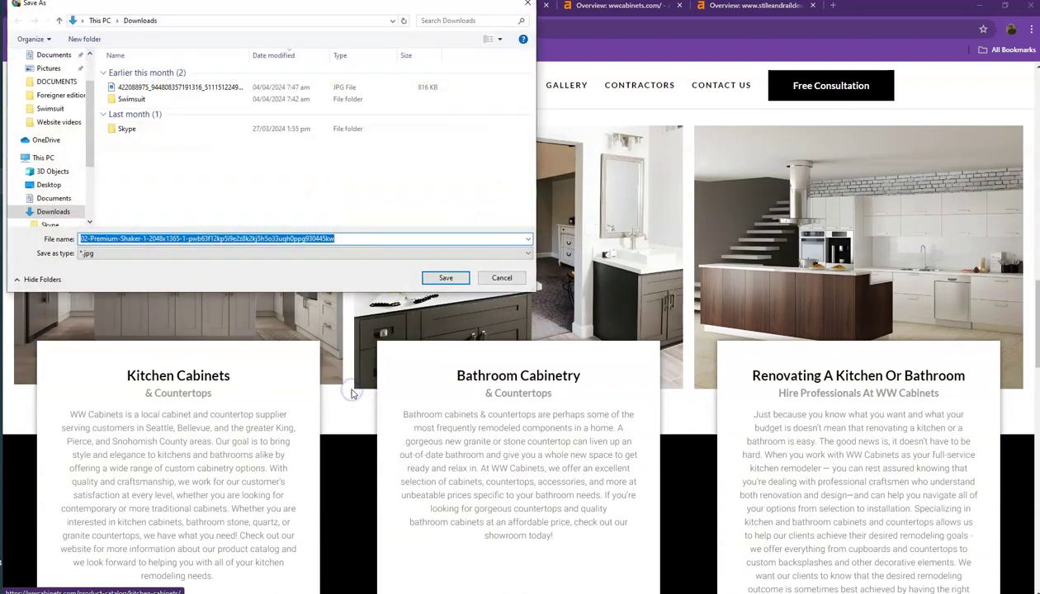
{"action": "left_click", "coordinate": [377, 239]}
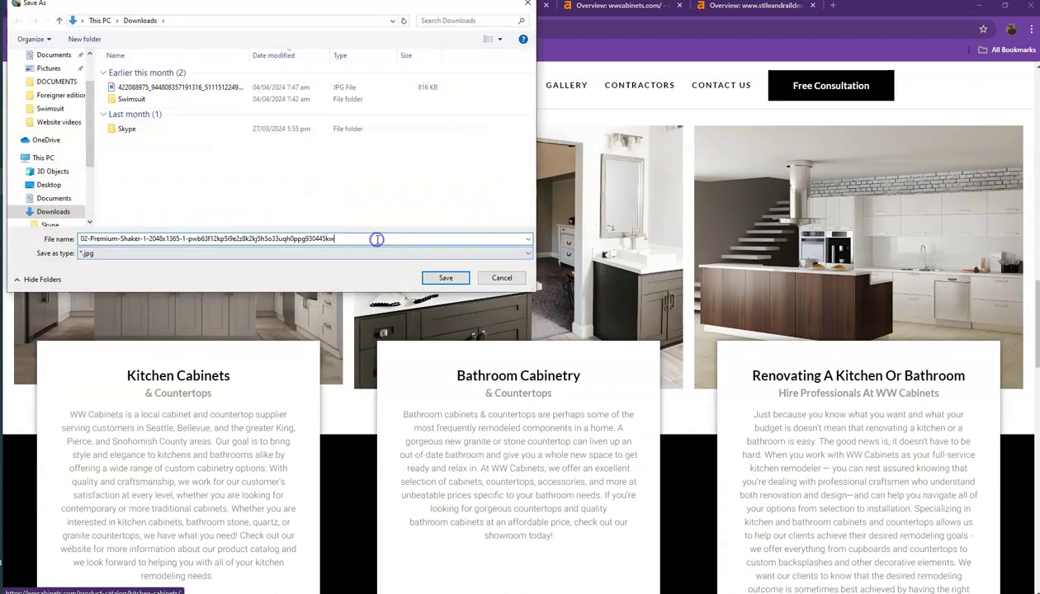
{"action": "key", "text": "ctrl+a"}
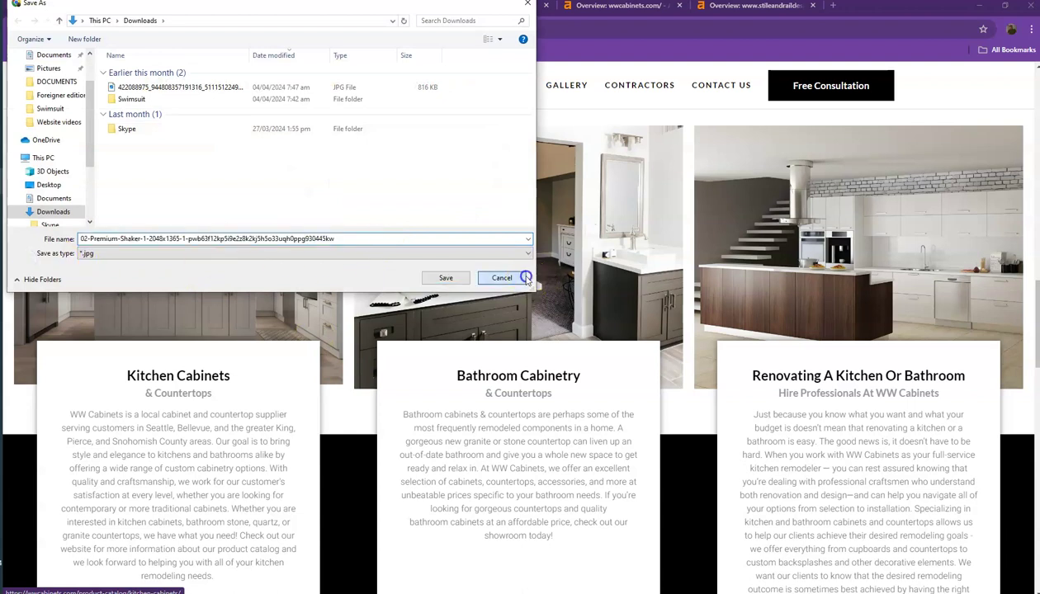
{"action": "key", "text": "Return"}
Check the Bathroom Cabinetry image's file name without saving it, and look over the homepage's Variety of Styles and Our Service Area sections.
{"action": "right_click", "coordinate": [526, 219]}
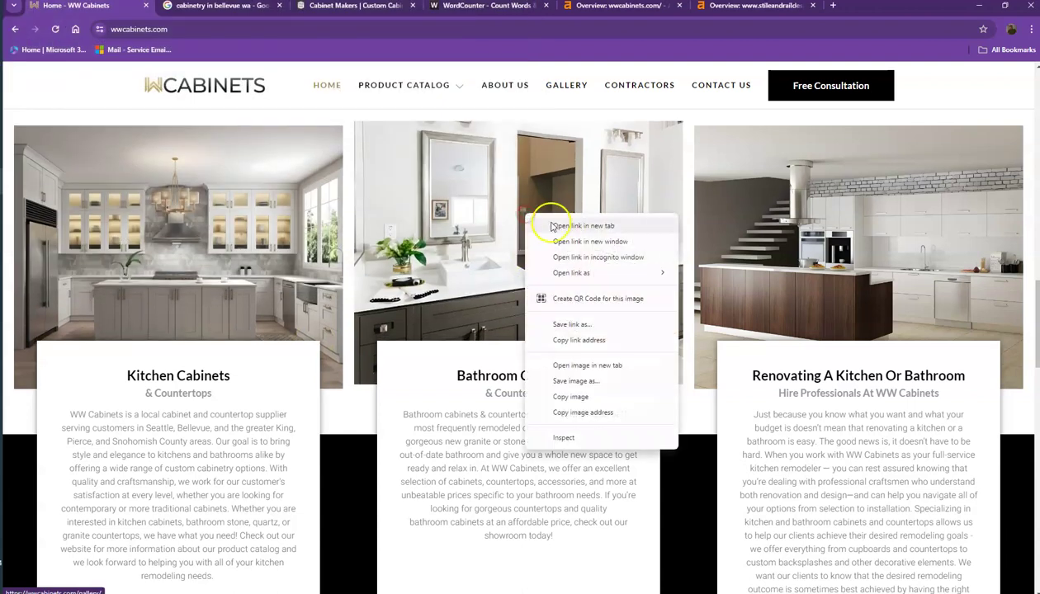
{"action": "left_click", "coordinate": [572, 381]}
{"action": "left_click", "coordinate": [505, 280]}
{"action": "scroll", "coordinate": [439, 264], "scroll_direction": "down", "scroll_amount": 12}
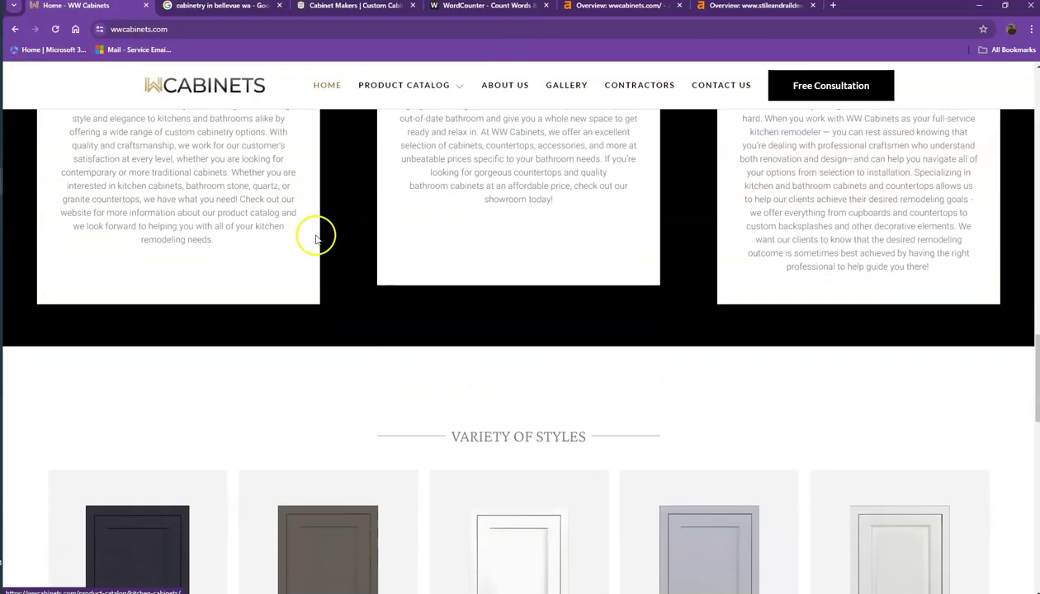
{"action": "scroll", "coordinate": [172, 228], "scroll_direction": "down", "scroll_amount": 3}
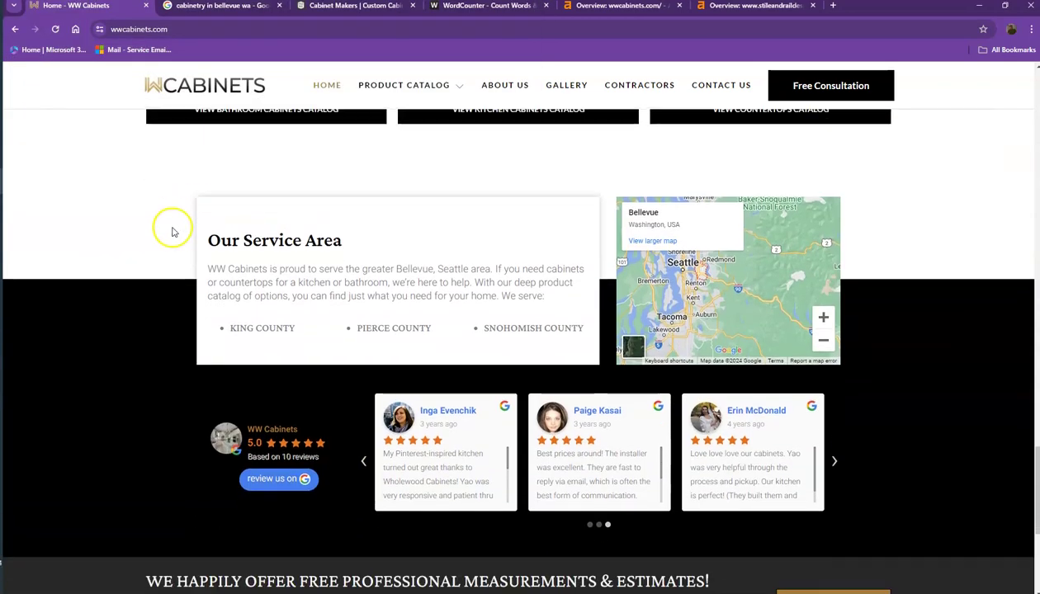
{"action": "scroll", "coordinate": [168, 231], "scroll_direction": "up", "scroll_amount": 3}
{"action": "scroll", "coordinate": [168, 231], "scroll_direction": "up", "scroll_amount": 2}
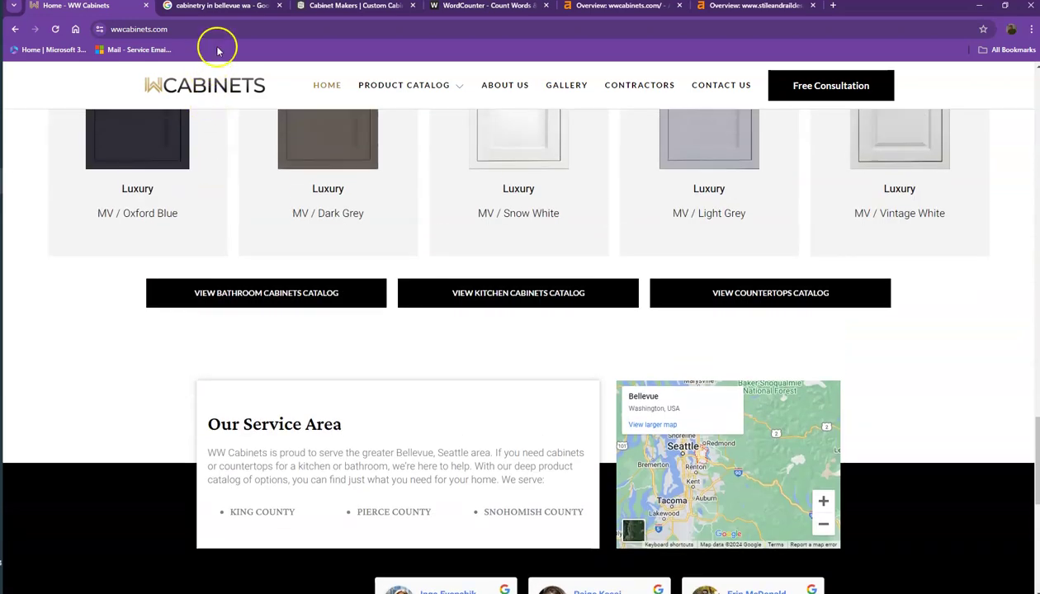
Review the Google results for "cabinetry in bellevue wa", highlighting the Yelp listing and examining the Places section.
{"action": "left_click", "coordinate": [219, 8]}
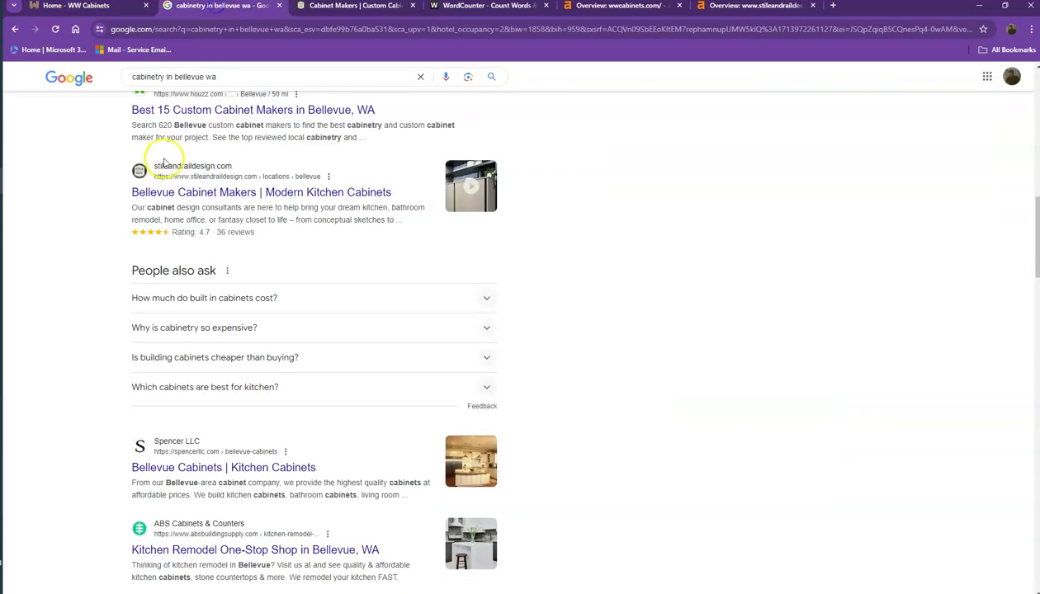
{"action": "scroll", "coordinate": [97, 247], "scroll_direction": "up", "scroll_amount": 2}
{"action": "left_click_drag", "start_coordinate": [115, 242], "coordinate": [248, 257]}
{"action": "left_click", "coordinate": [84, 222]}
{"action": "scroll", "coordinate": [85, 287], "scroll_direction": "down", "scroll_amount": 6}
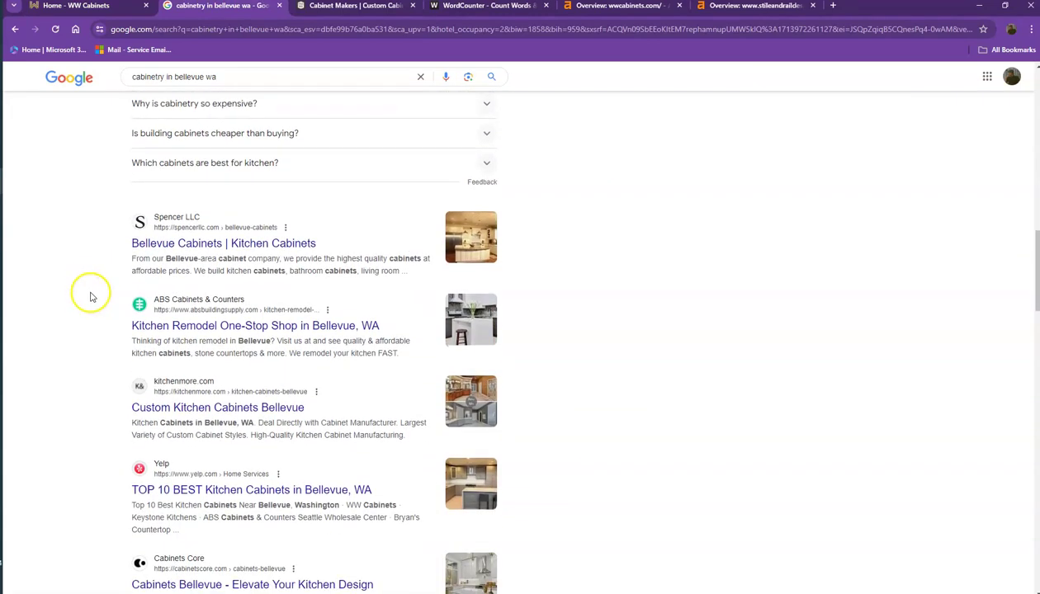
{"action": "left_click_drag", "start_coordinate": [99, 297], "coordinate": [372, 323]}
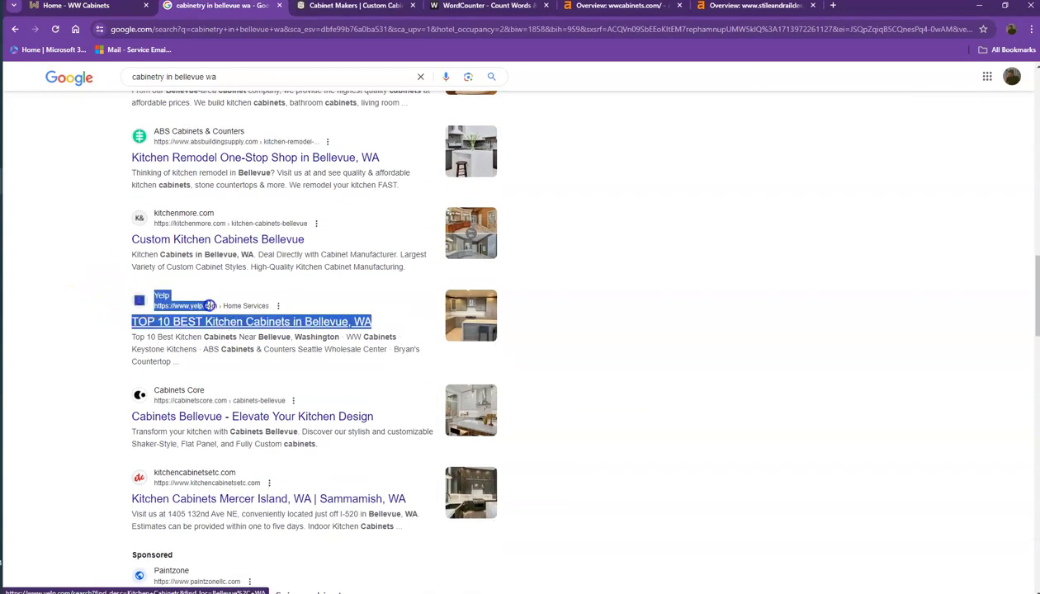
{"action": "left_click", "coordinate": [83, 203]}
{"action": "scroll", "coordinate": [90, 213], "scroll_direction": "up", "scroll_amount": 2}
{"action": "scroll", "coordinate": [92, 221], "scroll_direction": "up", "scroll_amount": 7}
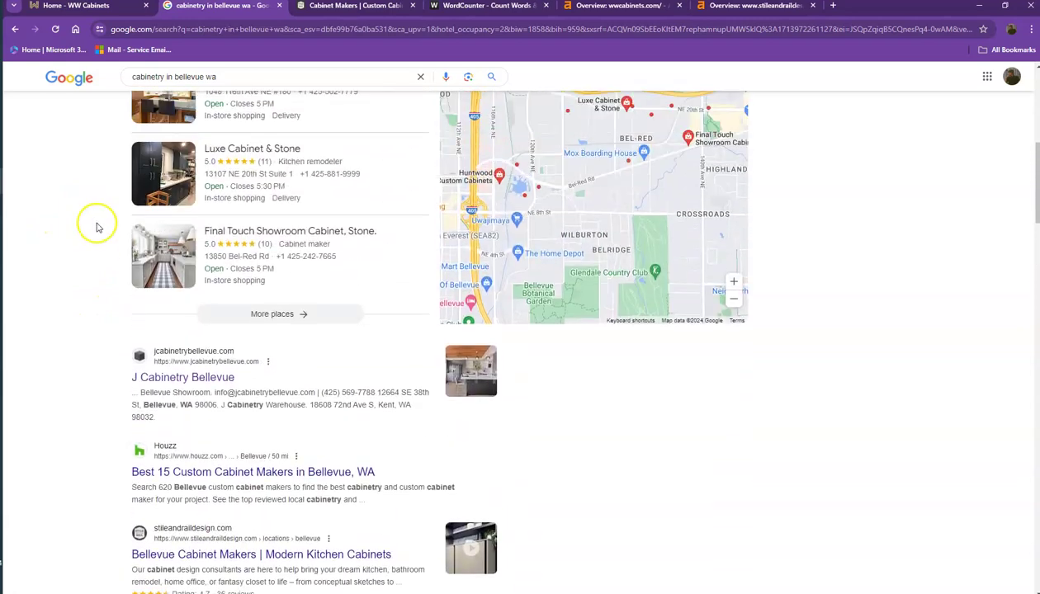
{"action": "scroll", "coordinate": [248, 194], "scroll_direction": "up", "scroll_amount": 2}
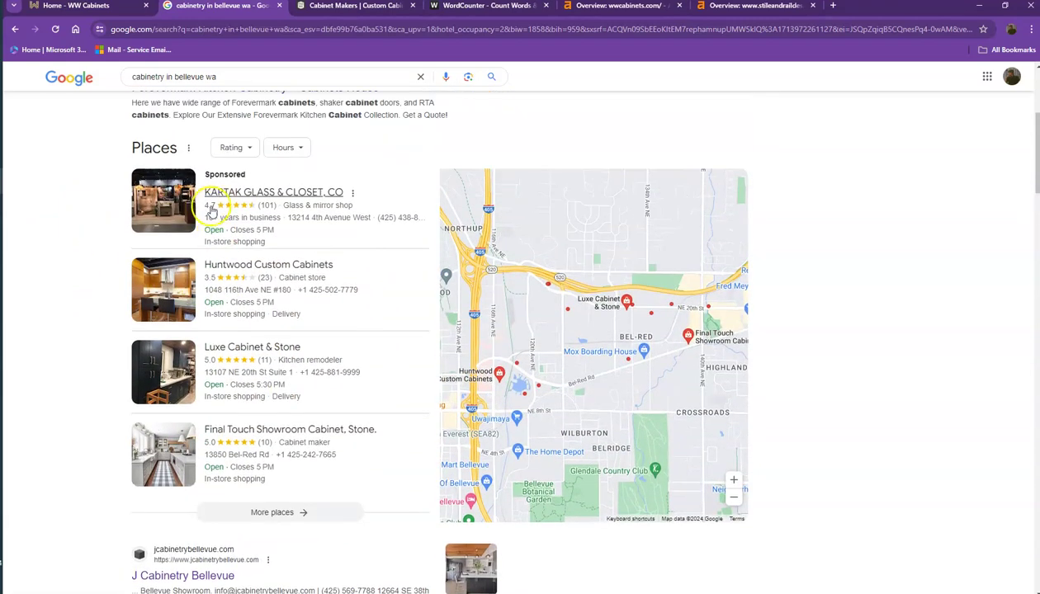
Return to the WW Cabinets homepage and review it from the Variety of Styles section back up to the hero banner.
{"action": "left_click", "coordinate": [93, 9]}
{"action": "scroll", "coordinate": [107, 260], "scroll_direction": "up", "scroll_amount": 7}
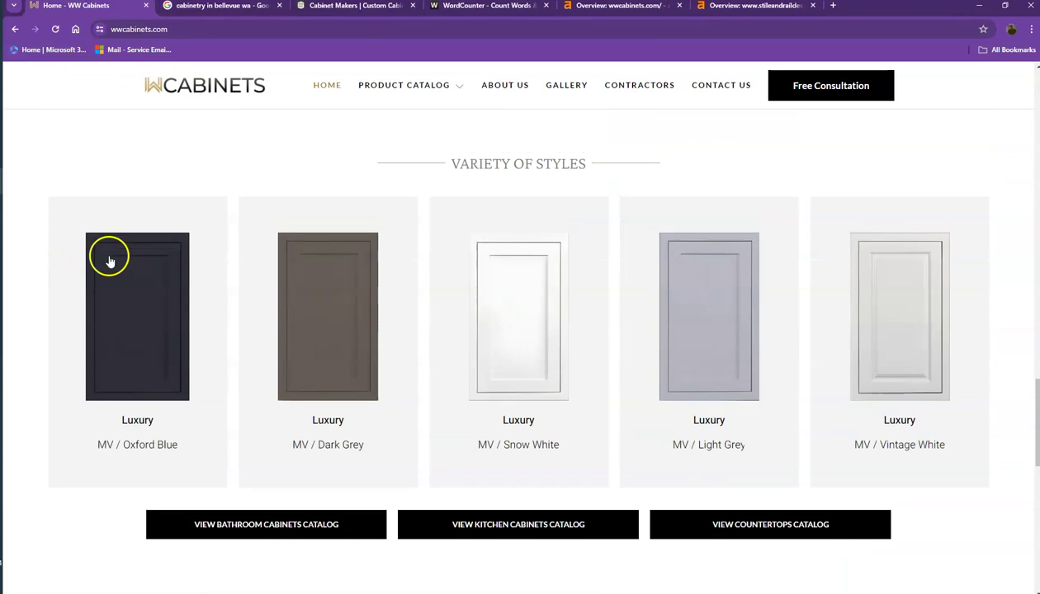
{"action": "scroll", "coordinate": [113, 276], "scroll_direction": "up", "scroll_amount": 15}
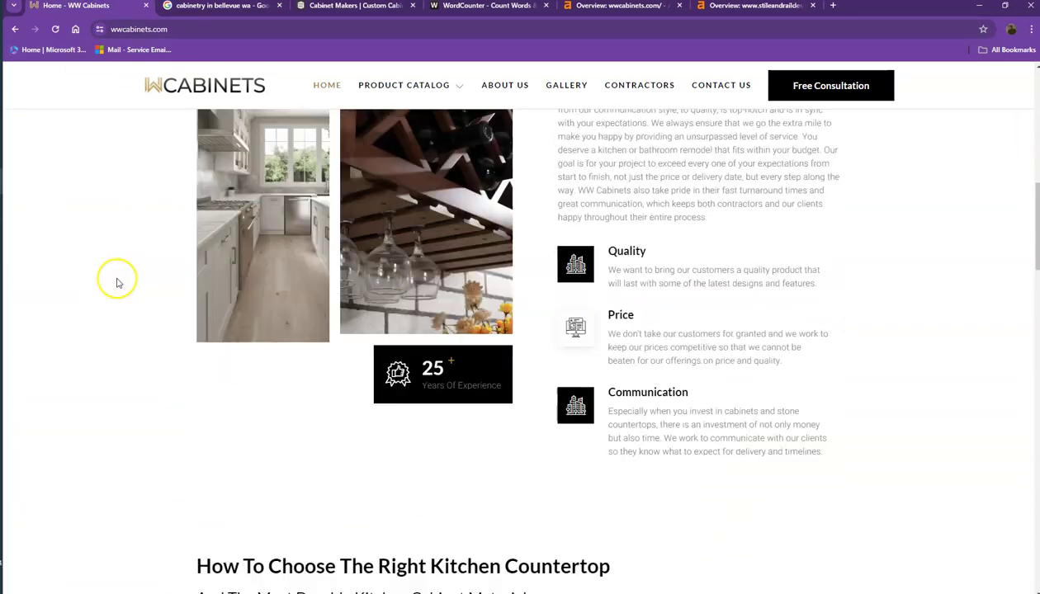
{"action": "scroll", "coordinate": [140, 282], "scroll_direction": "up", "scroll_amount": 3}
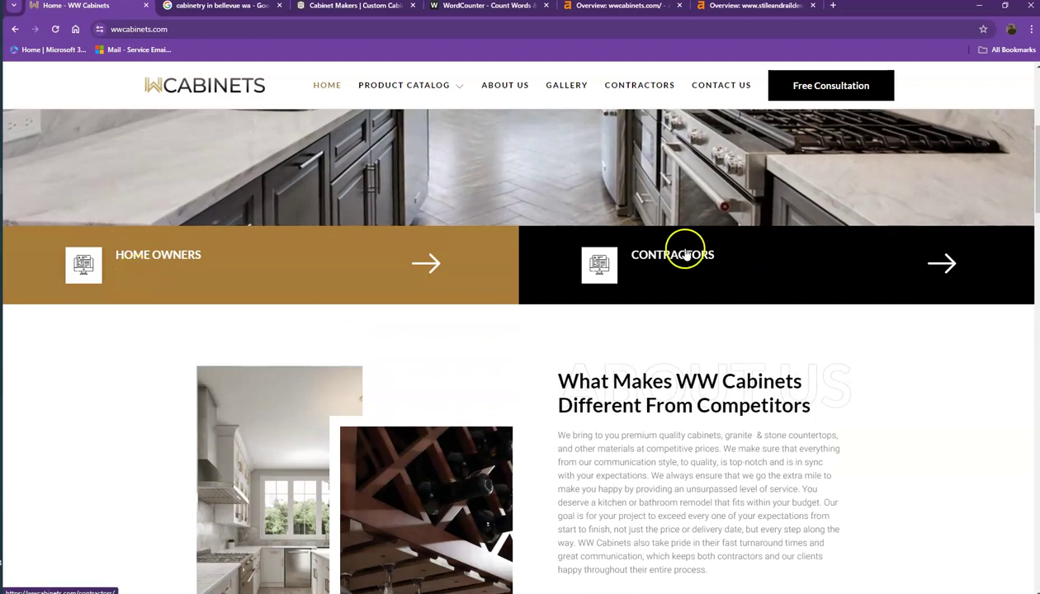
{"action": "scroll", "coordinate": [298, 295], "scroll_direction": "up", "scroll_amount": 3}
{"action": "scroll", "coordinate": [298, 295], "scroll_direction": "up", "scroll_amount": 3}
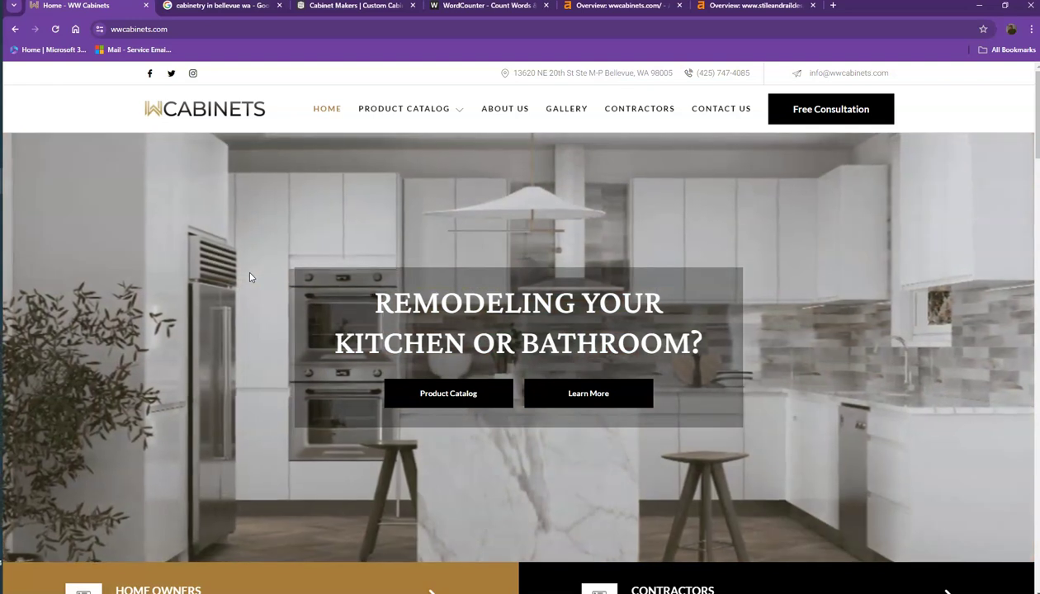
{"action": "left_click", "coordinate": [251, 274]}
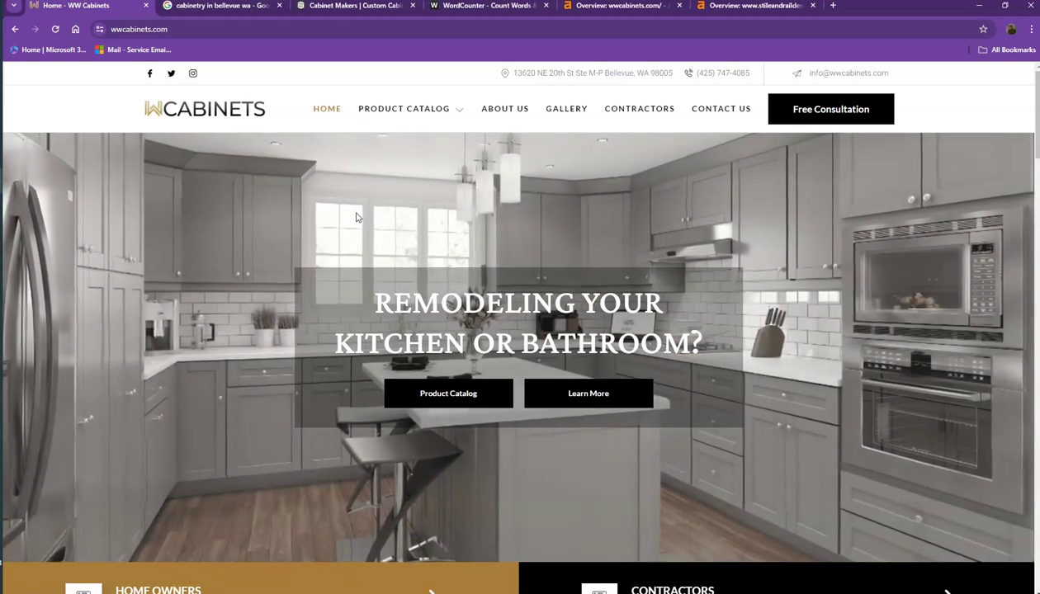
{"action": "left_click", "coordinate": [47, 242]}
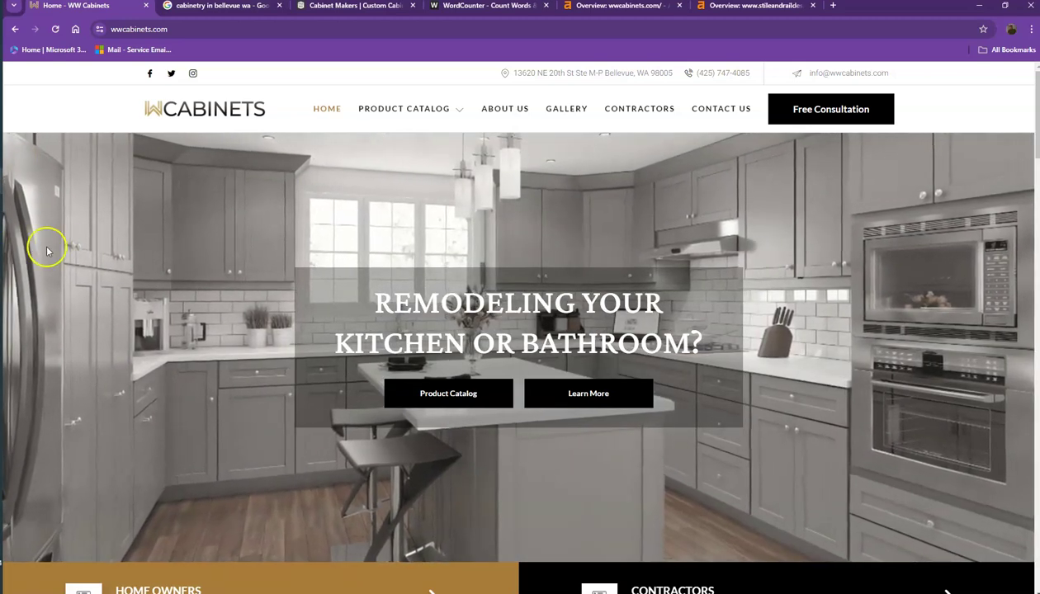